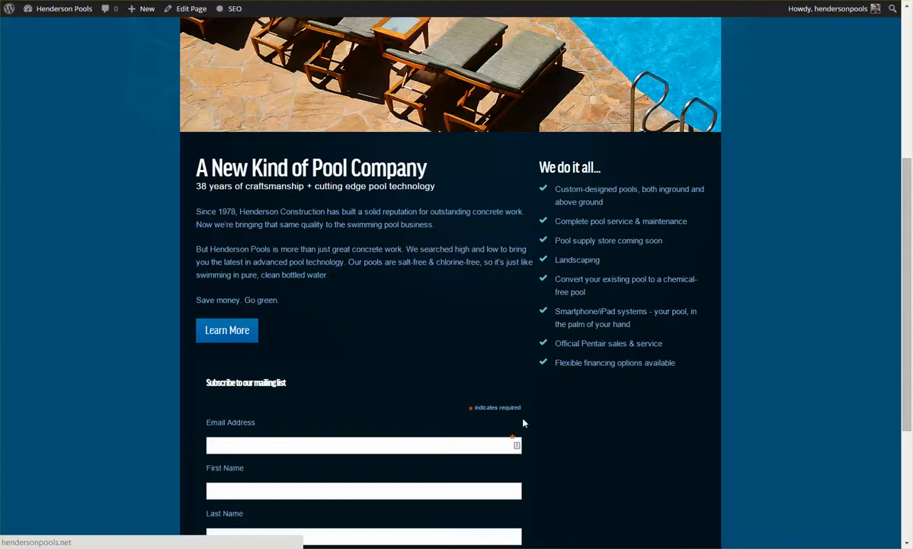
Look over the Henderson Pools homepage from the header image down to the mailing list signup form
{"action": "scroll", "coordinate": [522, 445], "scroll_direction": "down", "scroll_amount": 3}
{"action": "scroll", "coordinate": [345, 306], "scroll_direction": "up", "scroll_amount": 1}
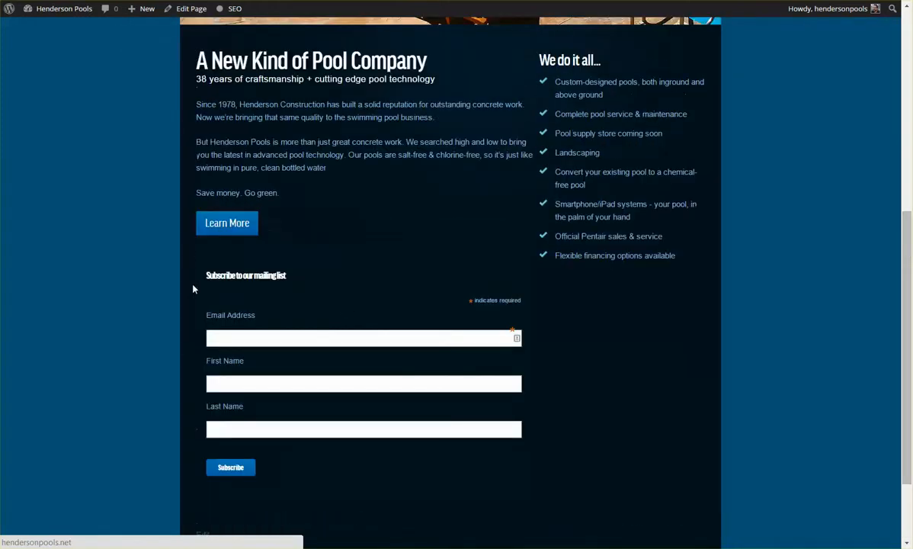
{"action": "scroll", "coordinate": [193, 293], "scroll_direction": "up", "scroll_amount": 3}
{"action": "scroll", "coordinate": [115, 297], "scroll_direction": "down", "scroll_amount": 2}
{"action": "scroll", "coordinate": [116, 297], "scroll_direction": "up", "scroll_amount": 2}
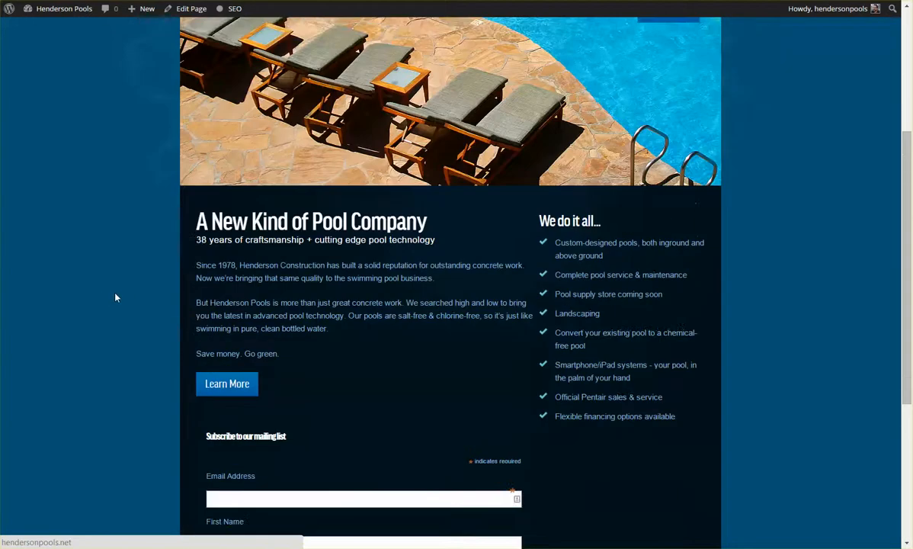
{"action": "scroll", "coordinate": [115, 297], "scroll_direction": "up", "scroll_amount": 3}
{"action": "scroll", "coordinate": [115, 297], "scroll_direction": "down", "scroll_amount": 3}
{"action": "scroll", "coordinate": [147, 414], "scroll_direction": "up", "scroll_amount": 3}
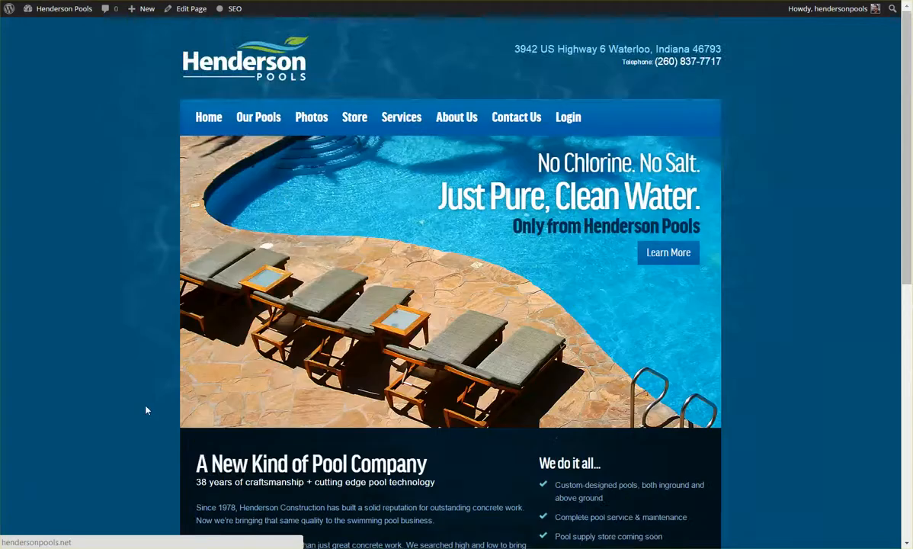
{"action": "scroll", "coordinate": [84, 314], "scroll_direction": "down", "scroll_amount": 1}
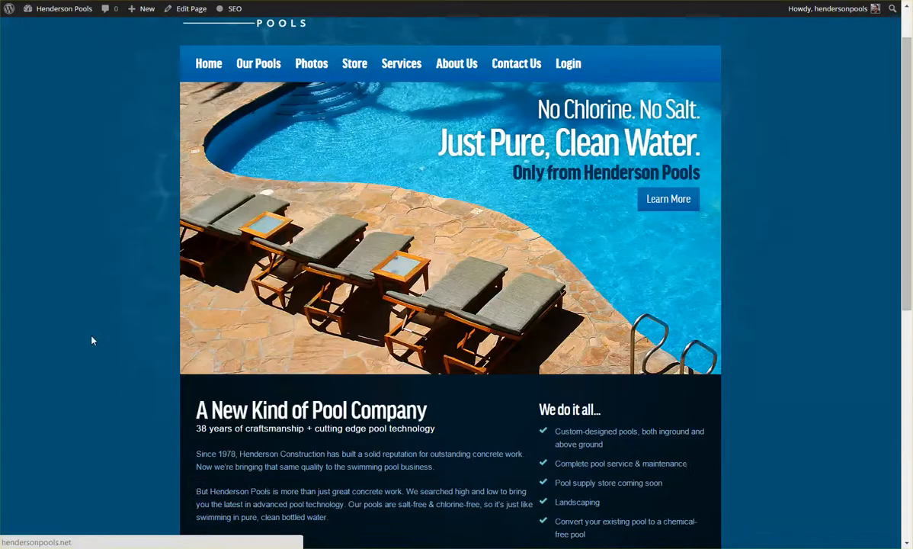
{"action": "scroll", "coordinate": [85, 314], "scroll_direction": "up", "scroll_amount": 1}
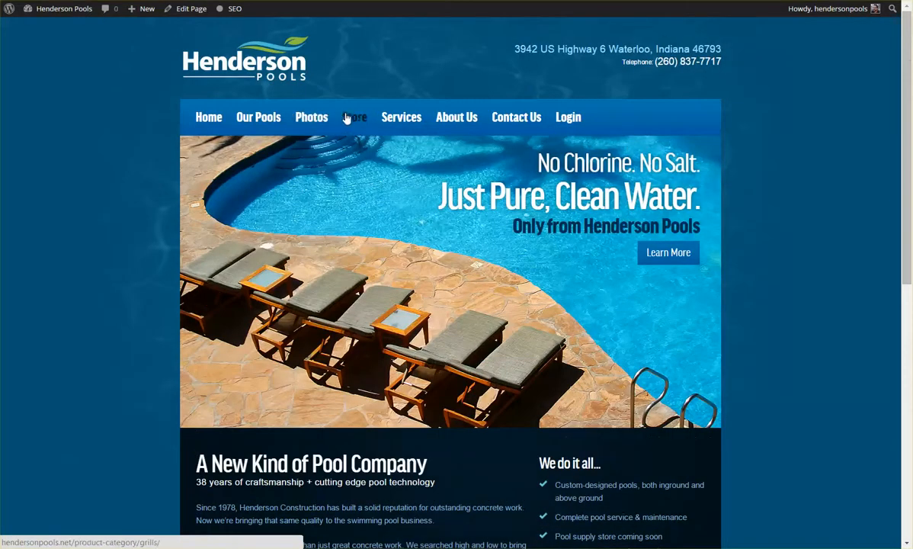
Open the store's Grills page and inspect the width and height attributes of the large Big Green Egg family image
{"action": "left_click", "coordinate": [355, 118]}
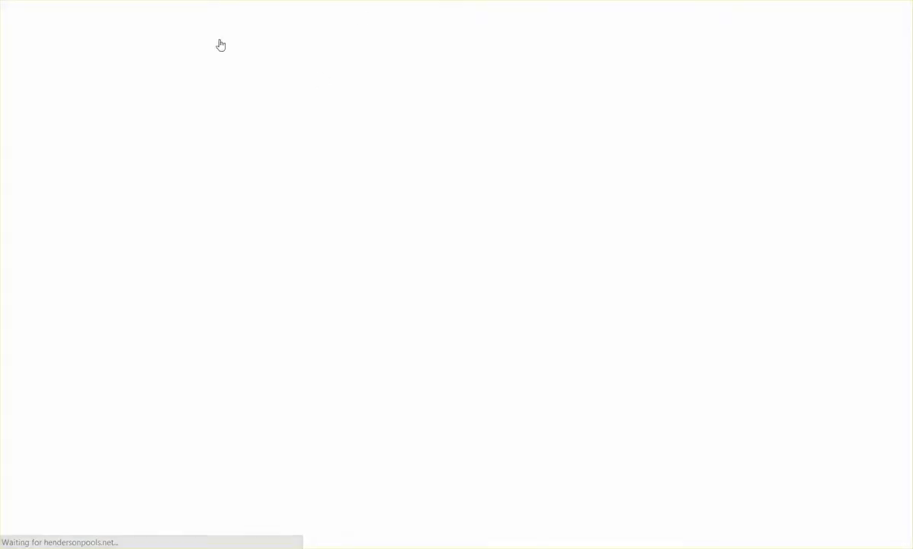
{"action": "scroll", "coordinate": [120, 337], "scroll_direction": "down", "scroll_amount": 5}
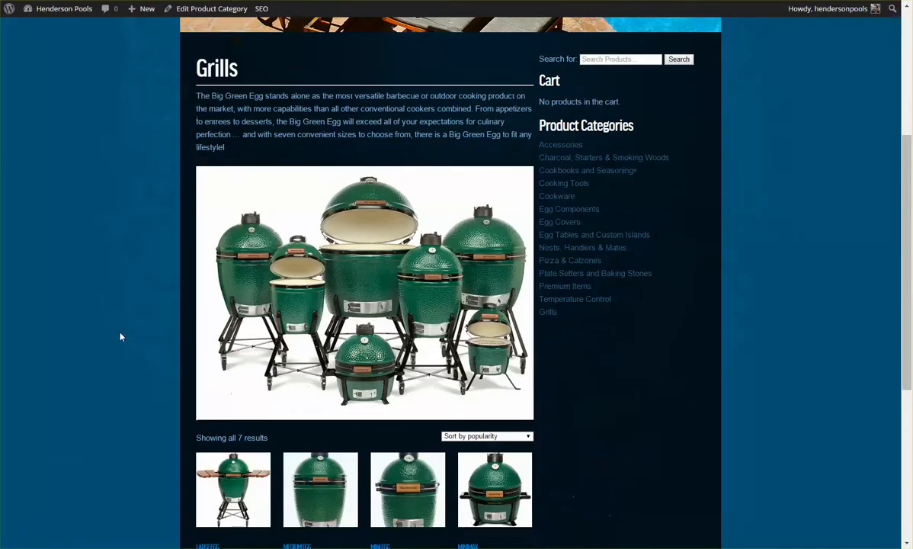
{"action": "right_click", "coordinate": [290, 204]}
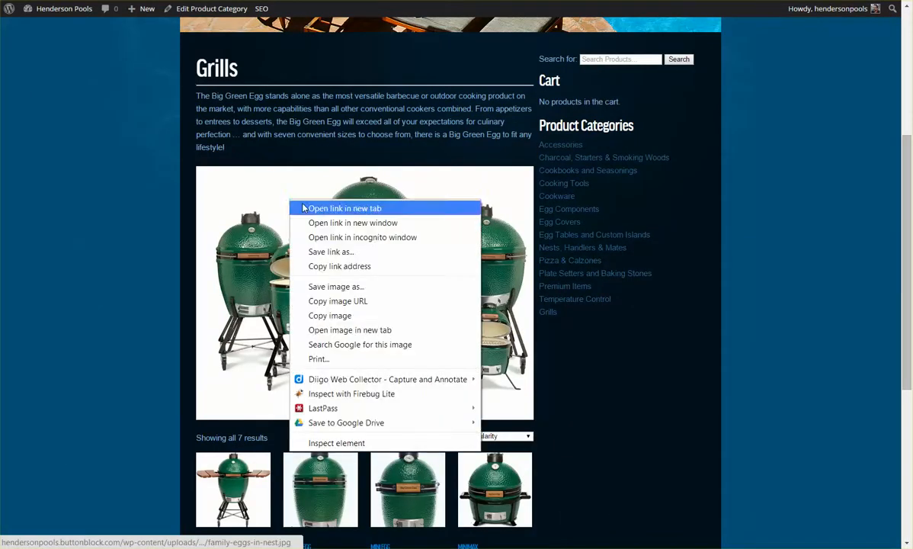
{"action": "left_click", "coordinate": [349, 440]}
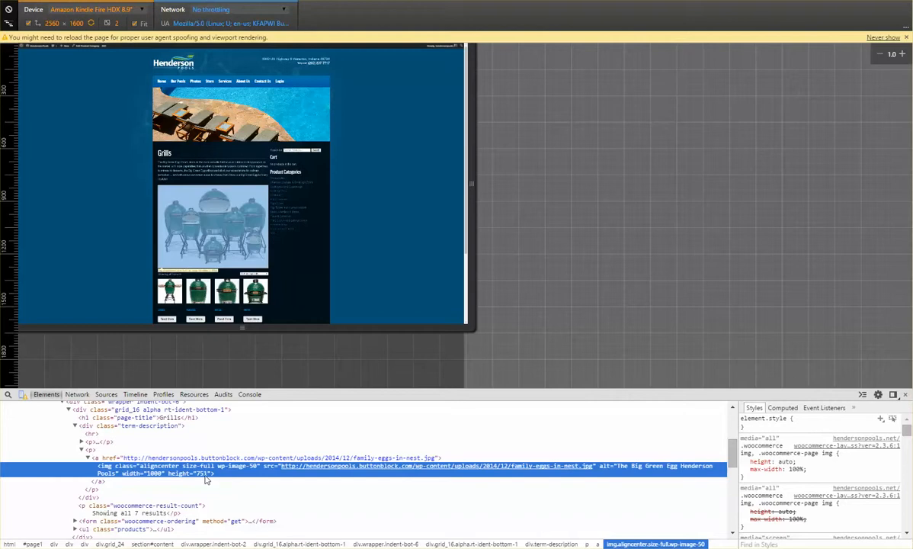
{"action": "left_click", "coordinate": [906, 394]}
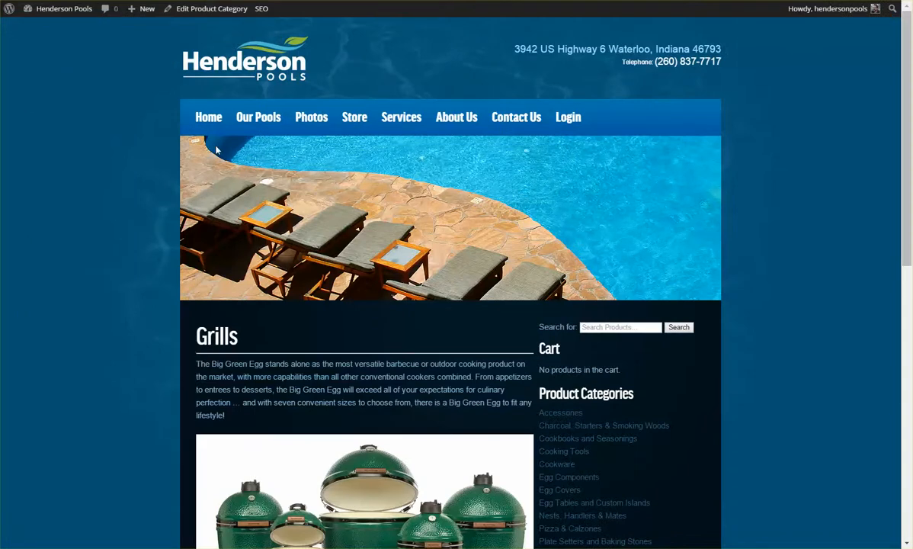
Open the homepage for editing and place the text cursor in the blank space between the Learn More link and the MailChimp form code
{"action": "left_click", "coordinate": [208, 116]}
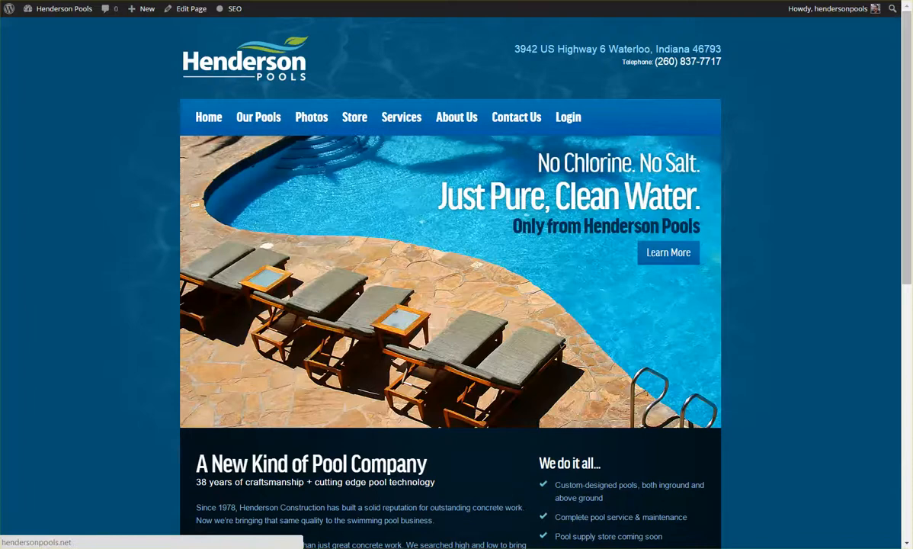
{"action": "scroll", "coordinate": [130, 316], "scroll_direction": "down", "scroll_amount": 5}
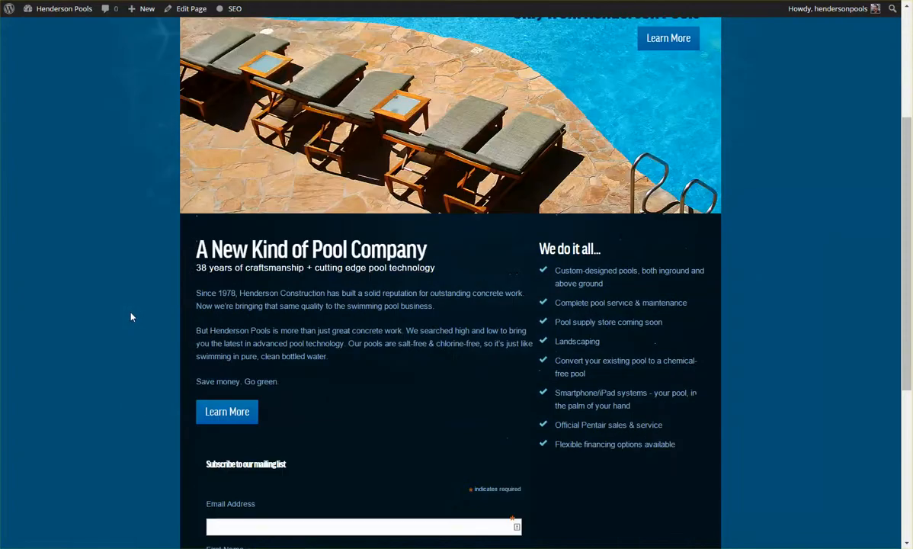
{"action": "scroll", "coordinate": [129, 292], "scroll_direction": "up", "scroll_amount": 2}
{"action": "left_click", "coordinate": [194, 11]}
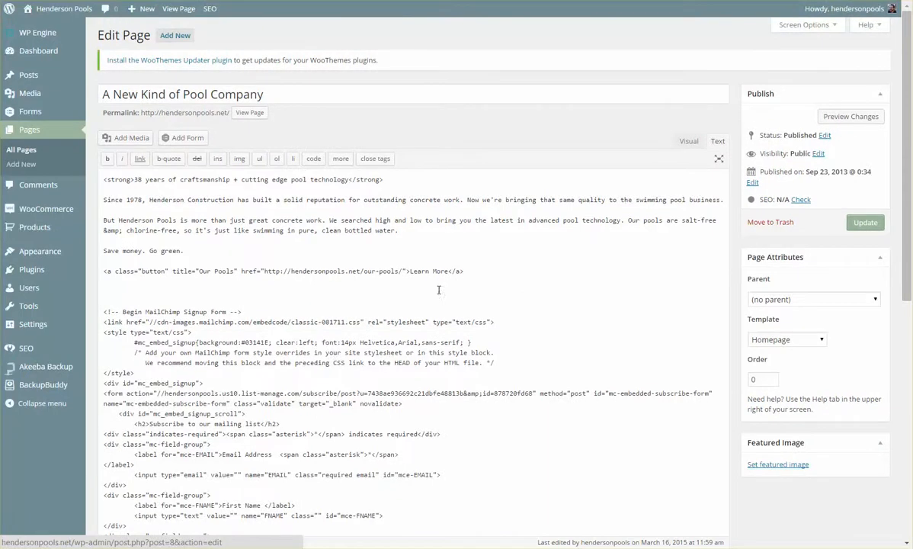
{"action": "left_click_drag", "start_coordinate": [463, 271], "coordinate": [293, 271]}
{"action": "left_click", "coordinate": [212, 275]}
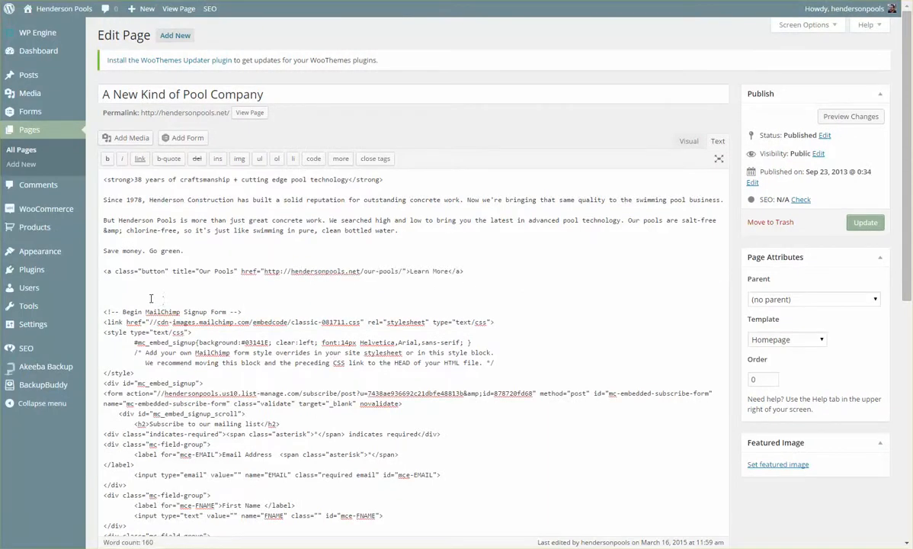
{"action": "left_click", "coordinate": [127, 291]}
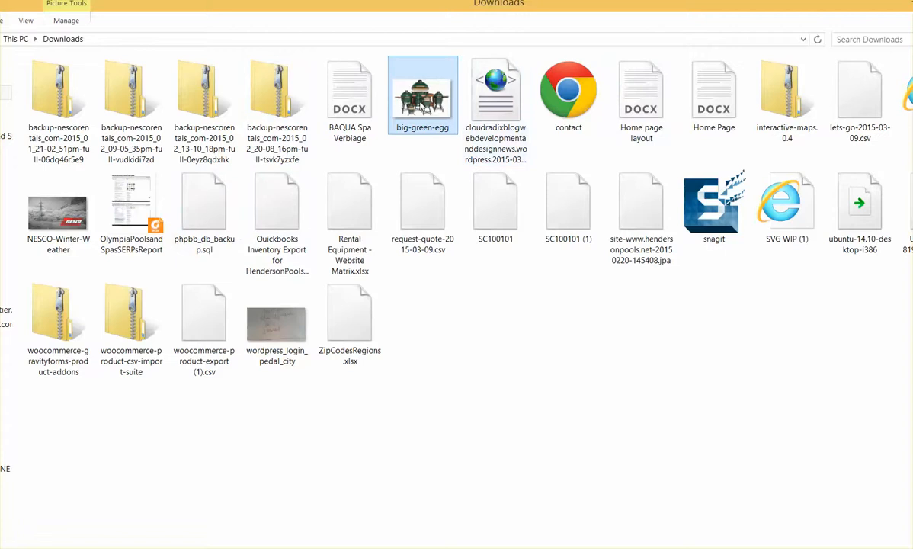
Open the big-green-egg image from the Downloads folder in GIMP and bring its window fully into view
{"action": "right_click", "coordinate": [395, 95]}
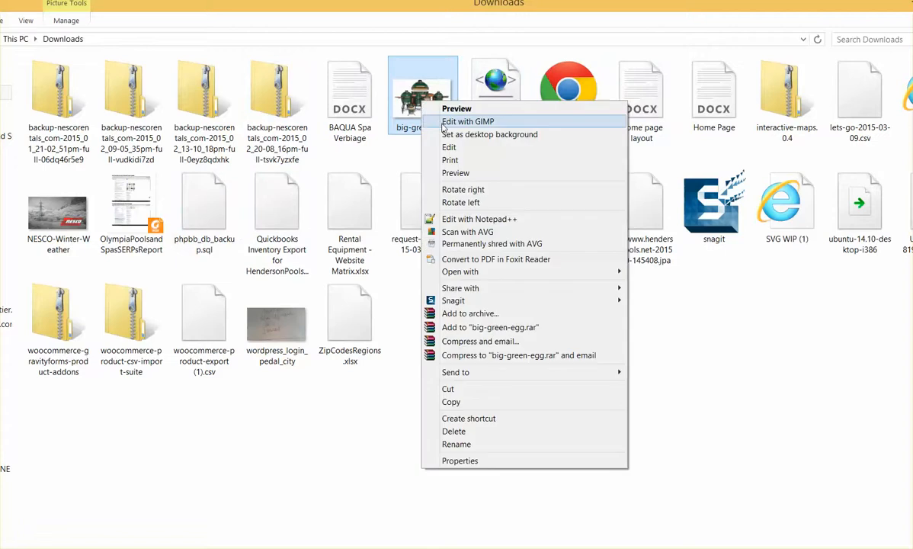
{"action": "left_click", "coordinate": [416, 118]}
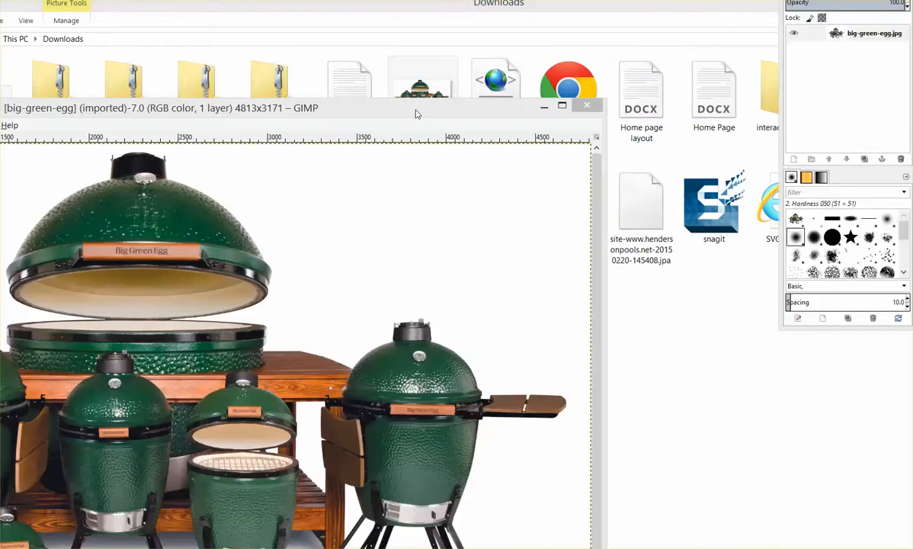
{"action": "left_click_drag", "start_coordinate": [341, 112], "coordinate": [629, 0]}
{"action": "mouse_move", "coordinate": [839, 0]}
{"action": "left_mouse_down"}
{"action": "mouse_move", "coordinate": [61, 101]}
{"action": "mouse_move", "coordinate": [0, 102]}
{"action": "left_mouse_up"}
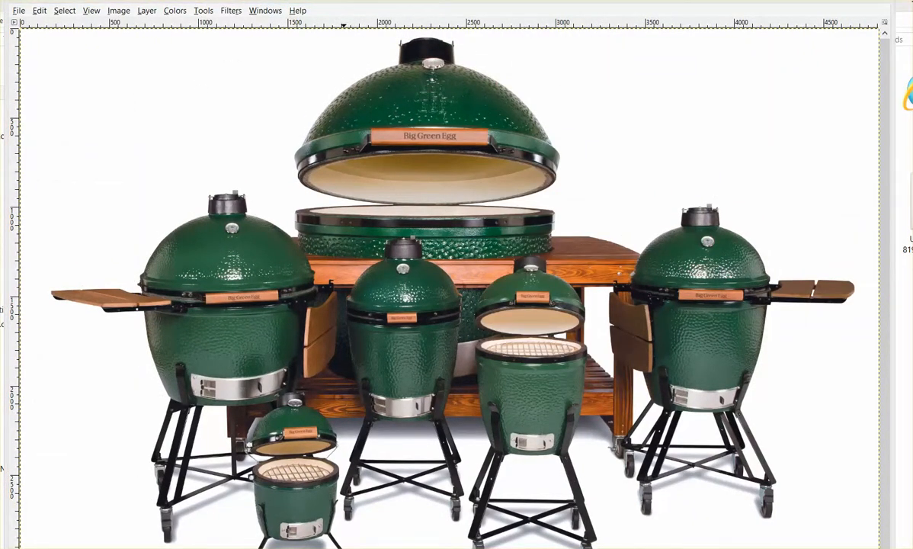
{"action": "left_click_drag", "start_coordinate": [343, 0], "coordinate": [352, 16]}
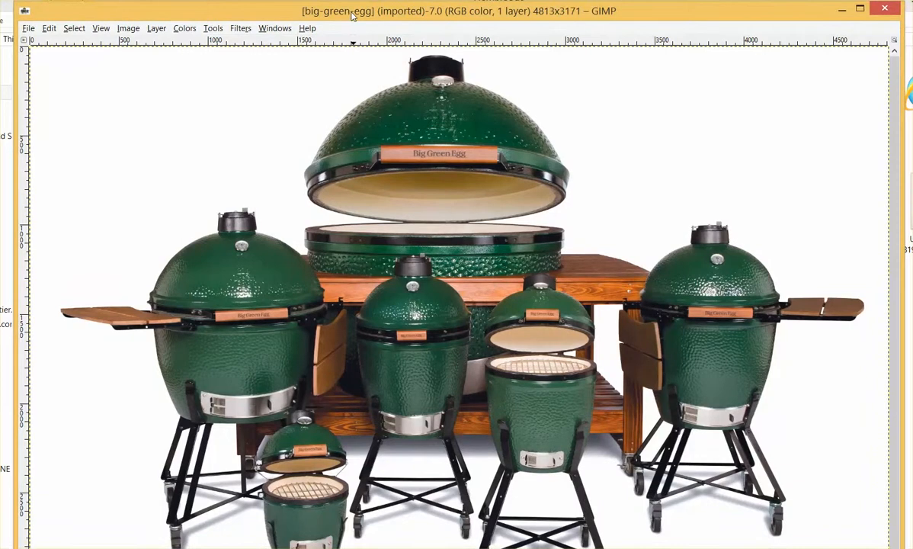
Scale the image to a width of 1000 px with its proportions kept
{"action": "left_click", "coordinate": [127, 31]}
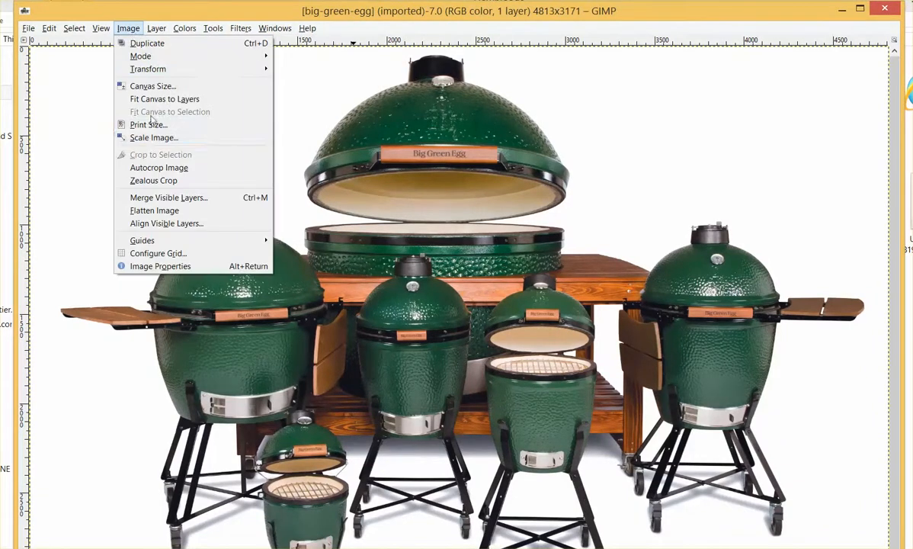
{"action": "left_click", "coordinate": [148, 138]}
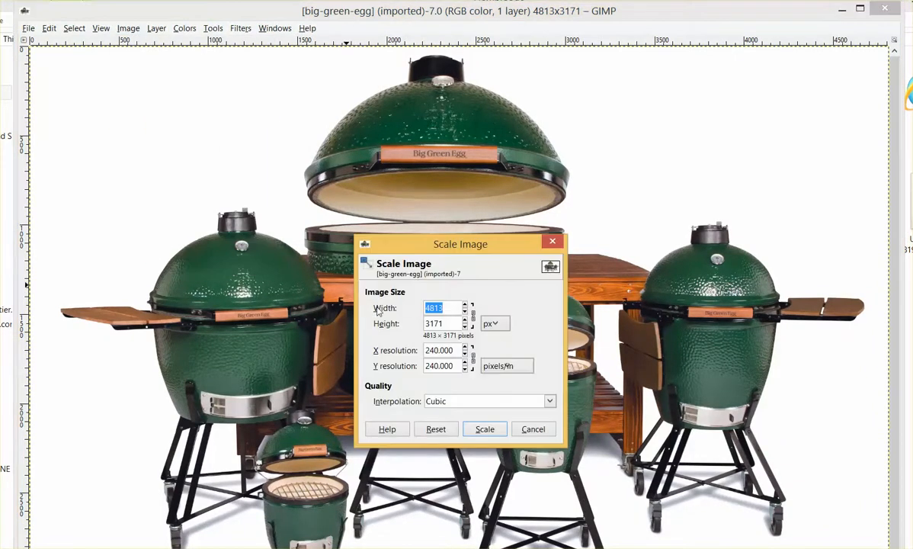
{"action": "type", "text": "1000"}
{"action": "key", "text": "Tab"}
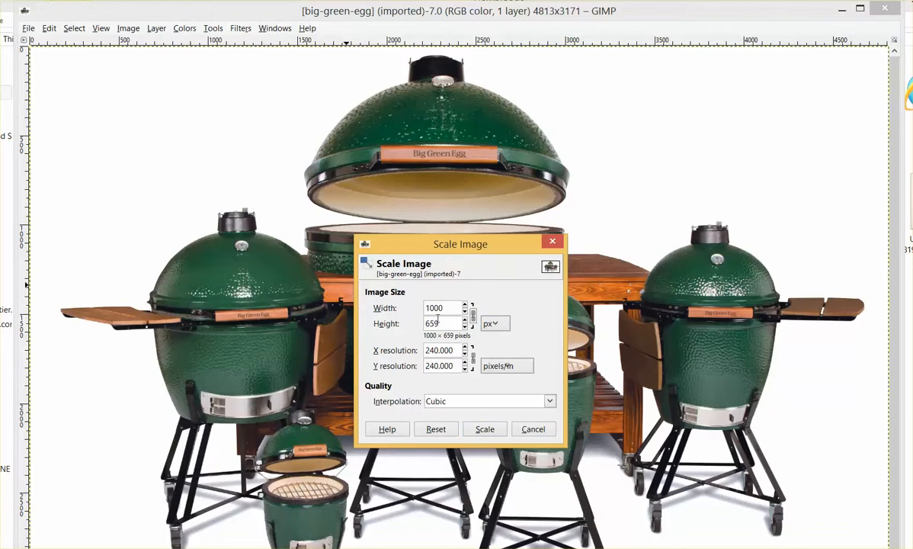
{"action": "left_click", "coordinate": [485, 430]}
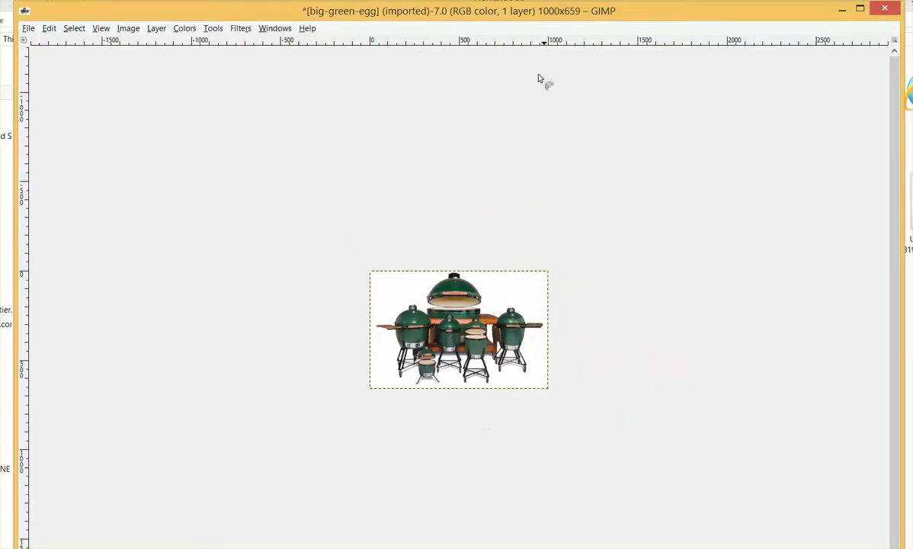
Start exporting the scaled image to the Downloads folder under the file name big-green-egg-henderson.jpg
{"action": "left_click_drag", "start_coordinate": [388, 20], "coordinate": [403, 27]}
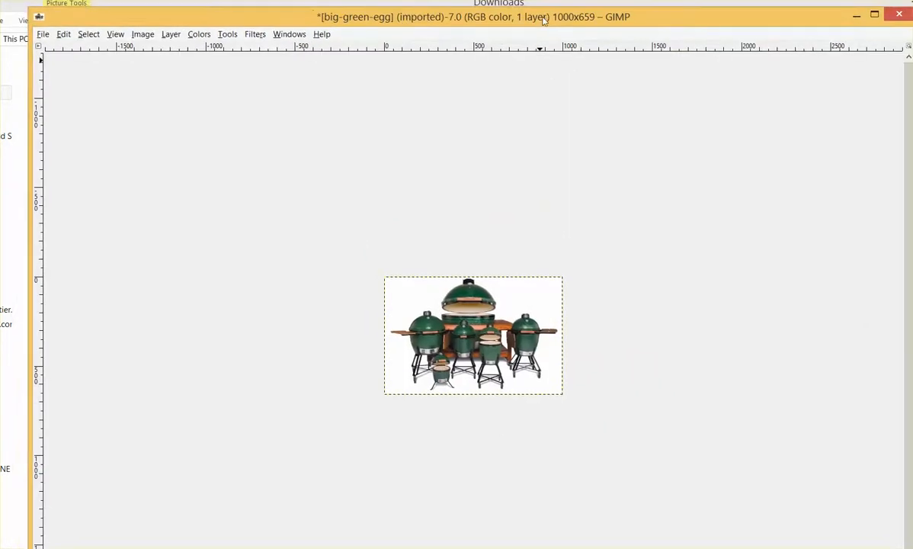
{"action": "left_click_drag", "start_coordinate": [509, 19], "coordinate": [525, 16]}
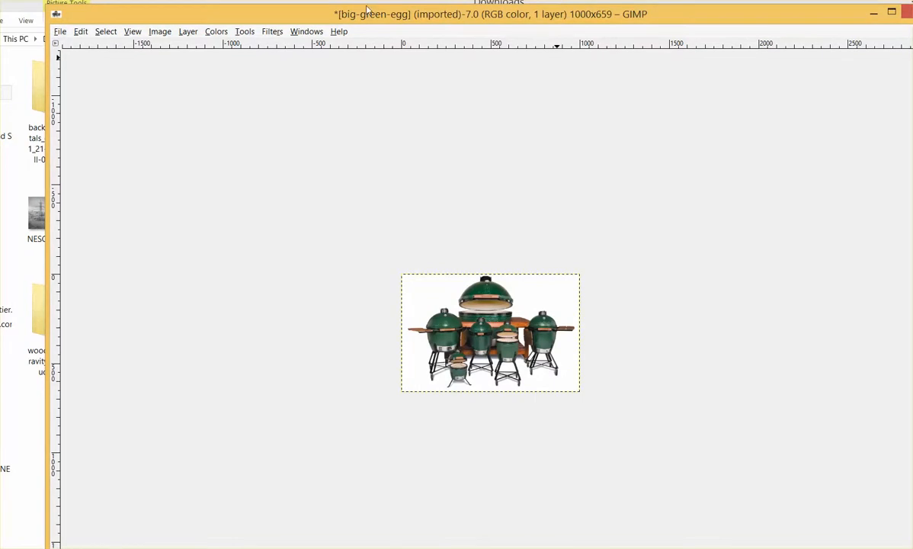
{"action": "left_click", "coordinate": [61, 31]}
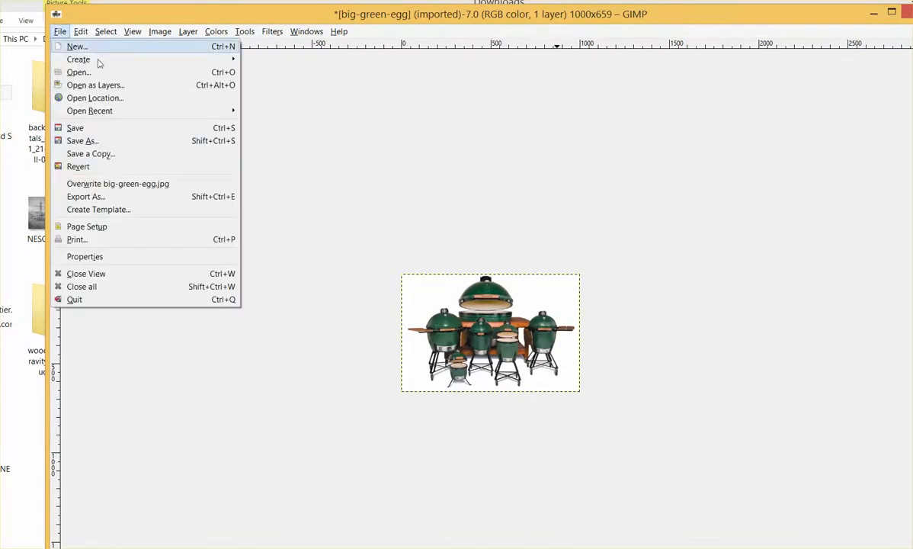
{"action": "left_click", "coordinate": [108, 199]}
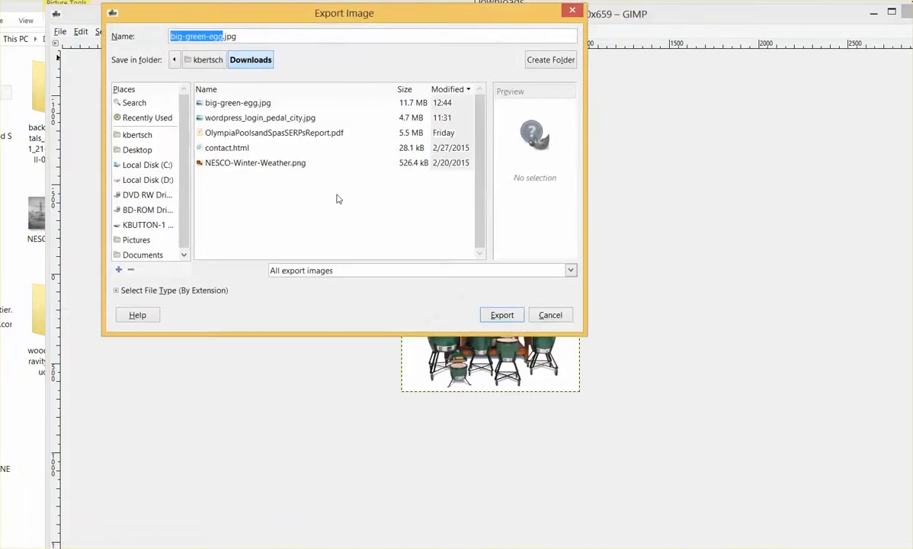
{"action": "left_click_drag", "start_coordinate": [245, 35], "coordinate": [230, 36]}
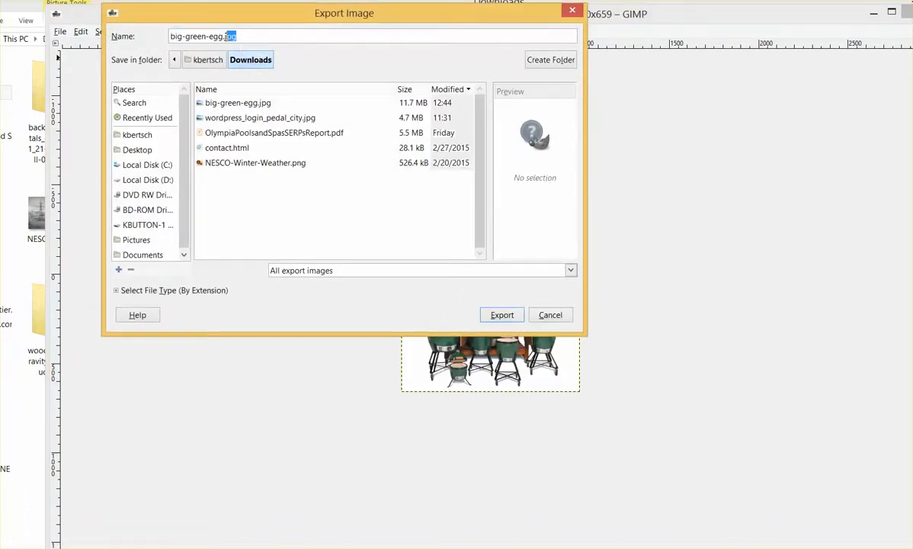
{"action": "left_click", "coordinate": [255, 34]}
{"action": "left_click_drag", "start_coordinate": [238, 38], "coordinate": [267, 52]}
{"action": "left_click", "coordinate": [239, 36]}
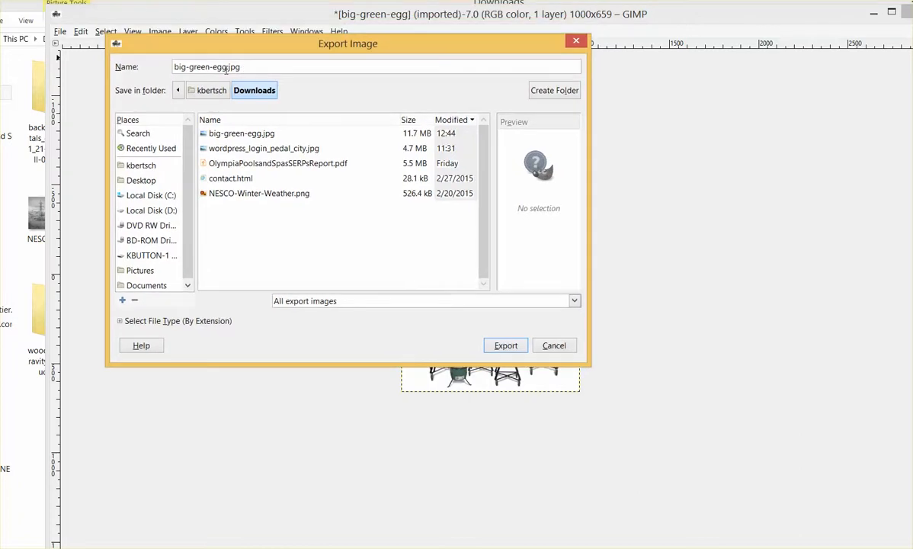
{"action": "type", "text": "-henders"}
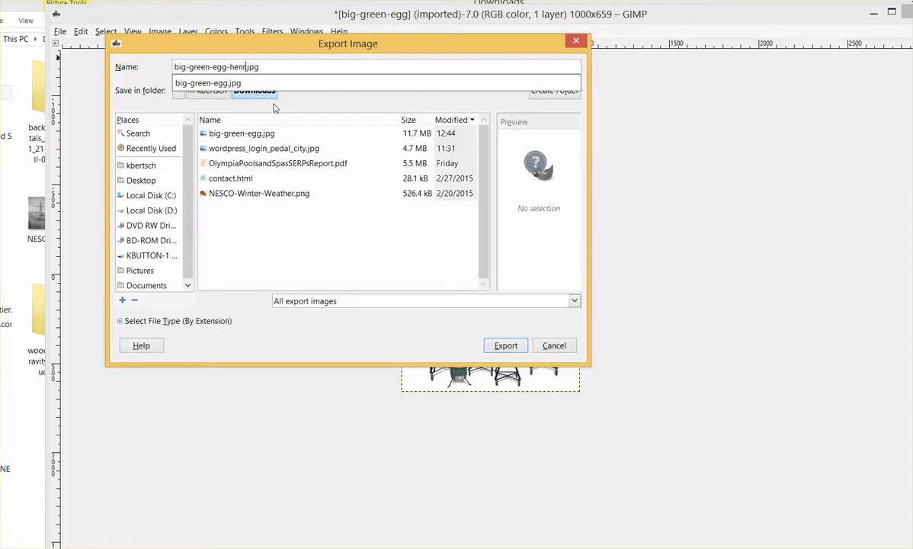
{"action": "type", "text": "on"}
{"action": "left_click", "coordinate": [512, 348]}
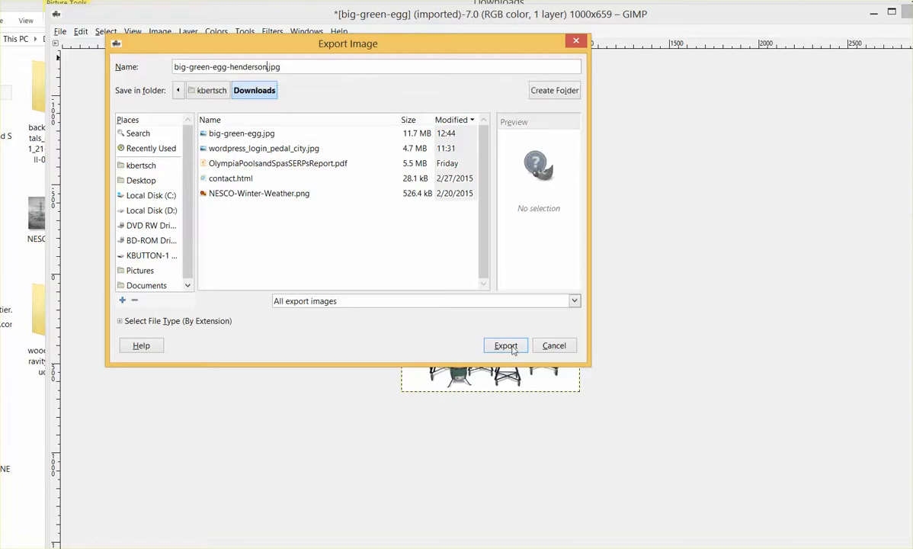
{"action": "left_click", "coordinate": [513, 349]}
{"action": "left_click_drag", "start_coordinate": [372, 43], "coordinate": [422, 74]}
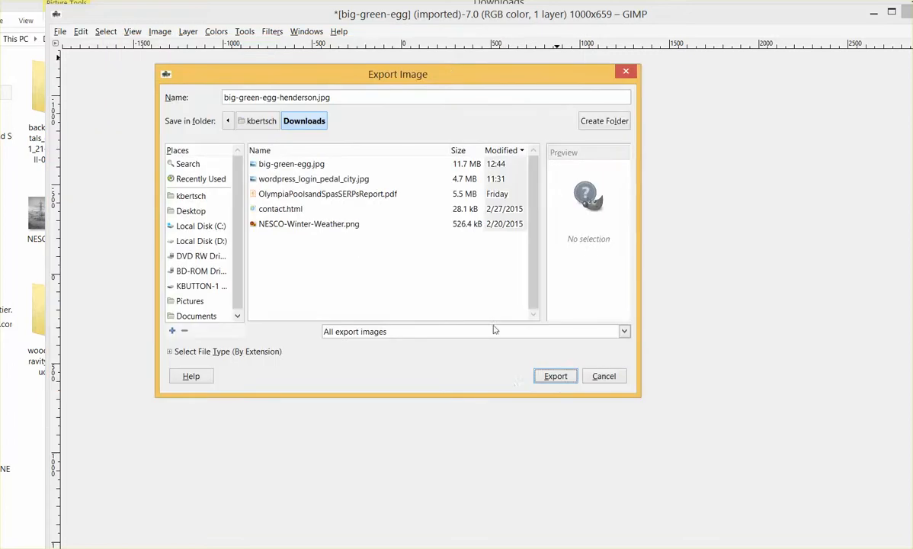
Export the scaled image as a JPEG at quality 70 and dismiss the image window
{"action": "left_click", "coordinate": [555, 376]}
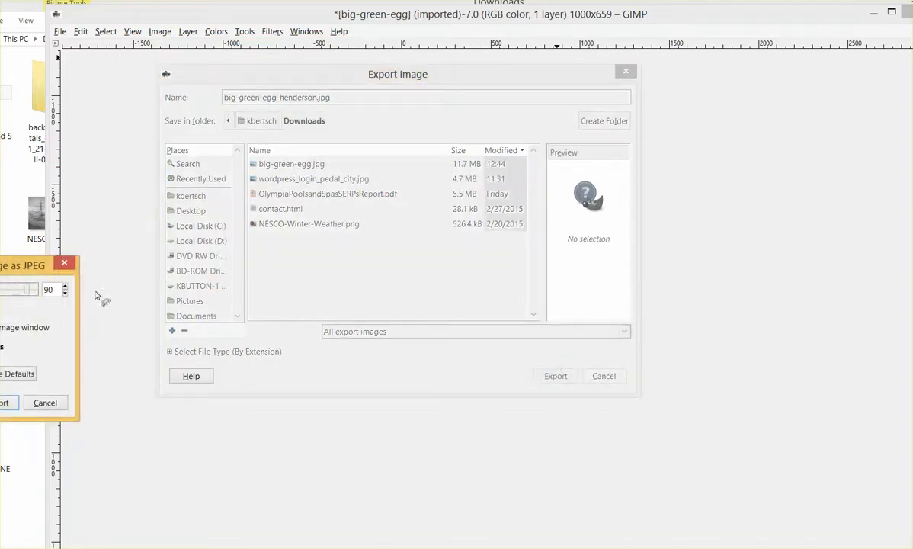
{"action": "left_click_drag", "start_coordinate": [36, 263], "coordinate": [499, 124]}
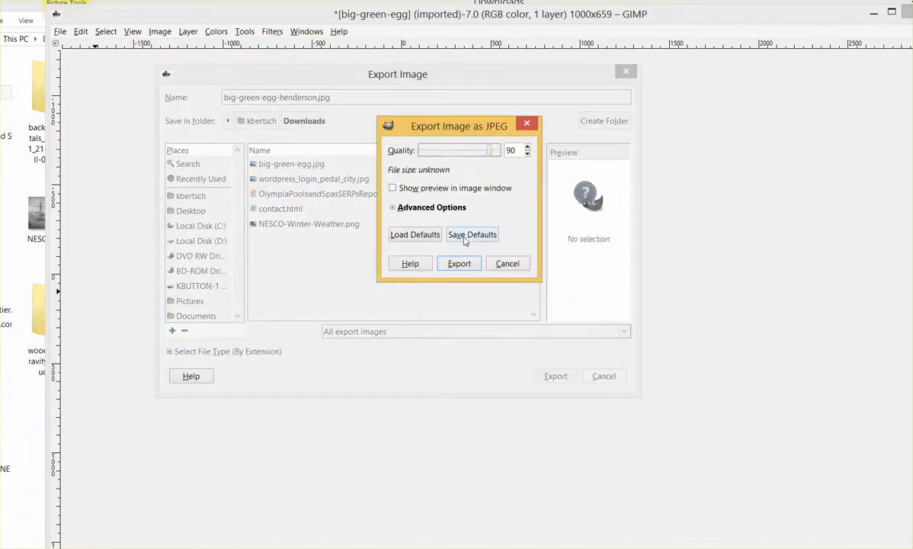
{"action": "left_click_drag", "start_coordinate": [449, 147], "coordinate": [431, 146]}
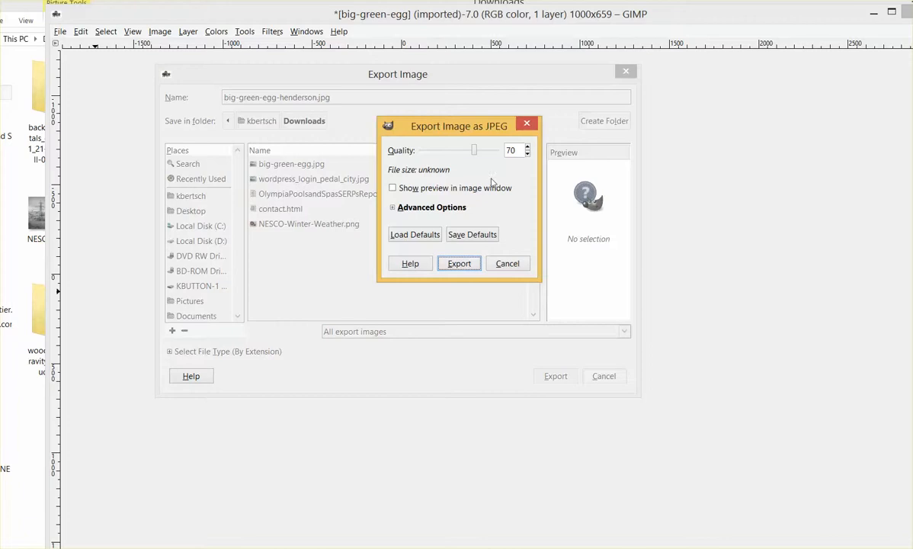
{"action": "left_click", "coordinate": [471, 266]}
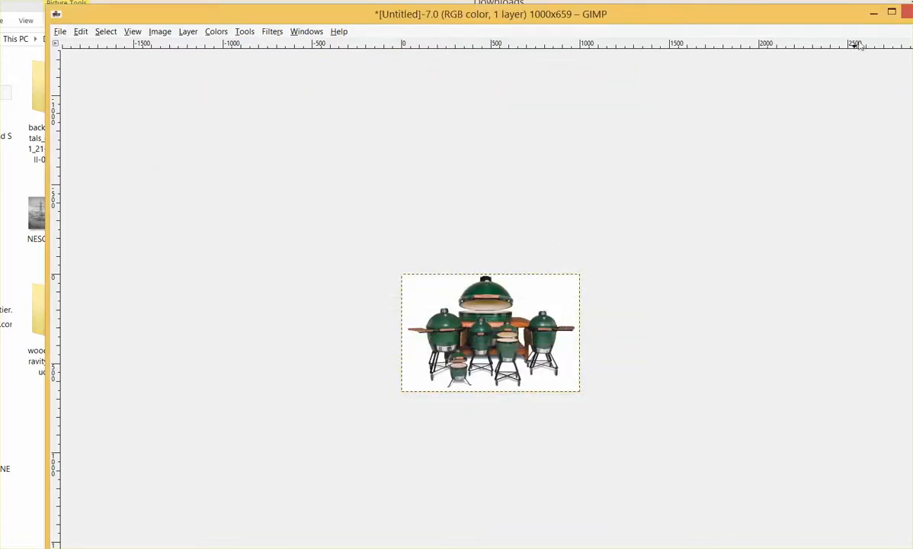
{"action": "left_click", "coordinate": [812, 4]}
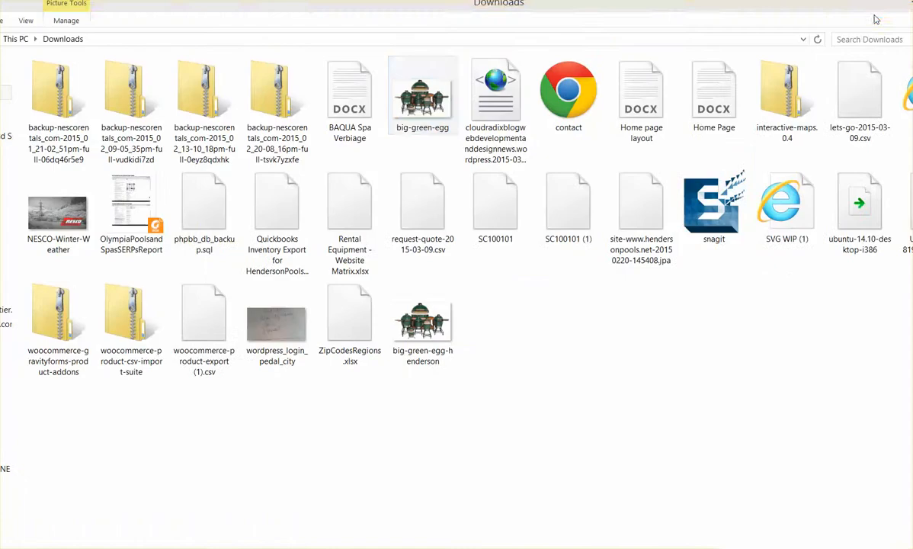
Open the exported big-green-egg-henderson image from Downloads to check its quality, and close the viewer
{"action": "left_click", "coordinate": [600, 414]}
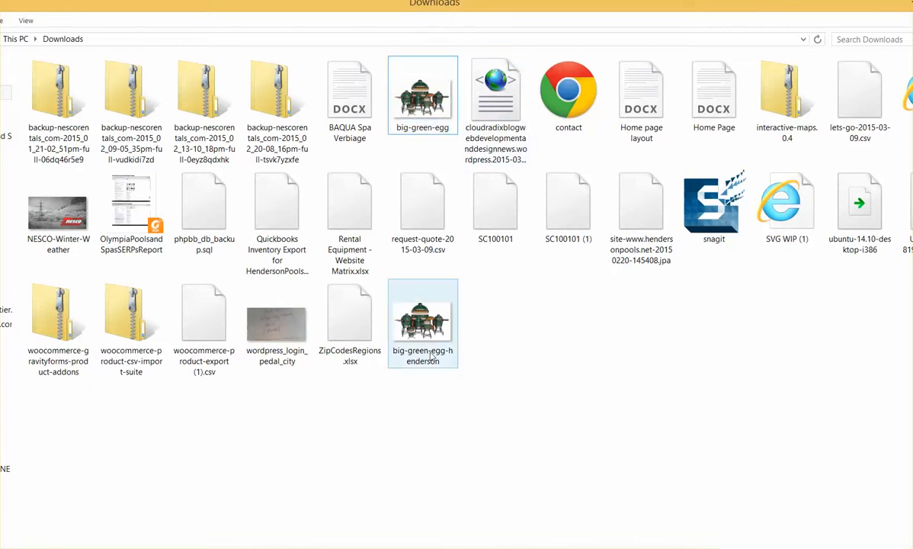
{"action": "double_click", "coordinate": [423, 335]}
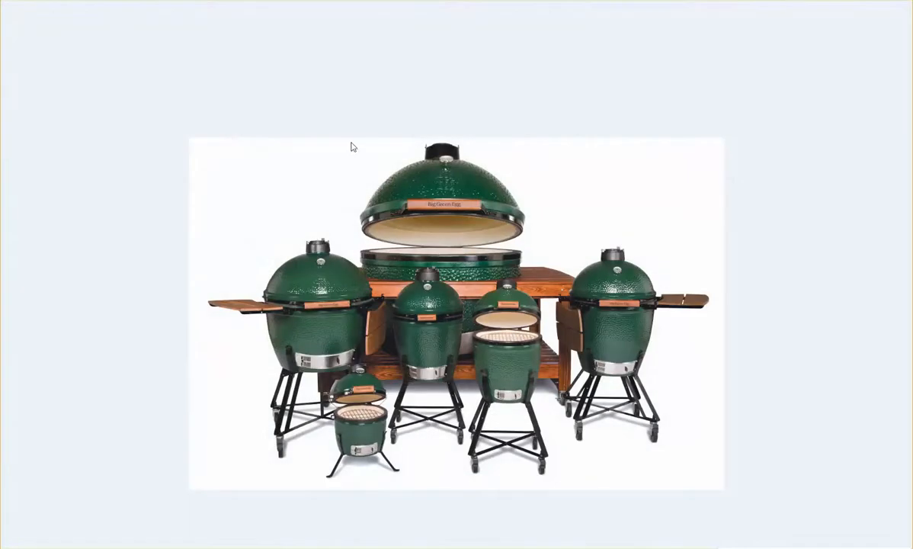
{"action": "left_click_drag", "start_coordinate": [496, 0], "coordinate": [459, 63]}
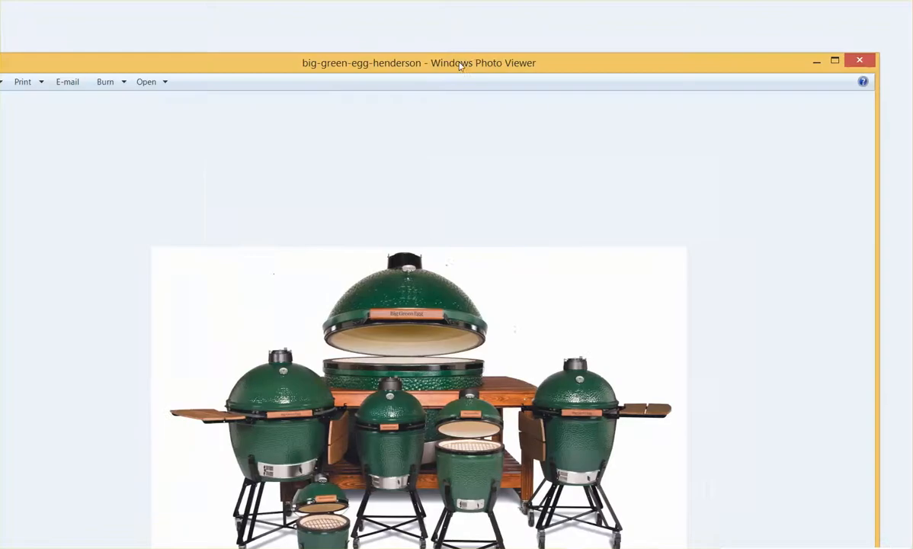
{"action": "left_click", "coordinate": [862, 62]}
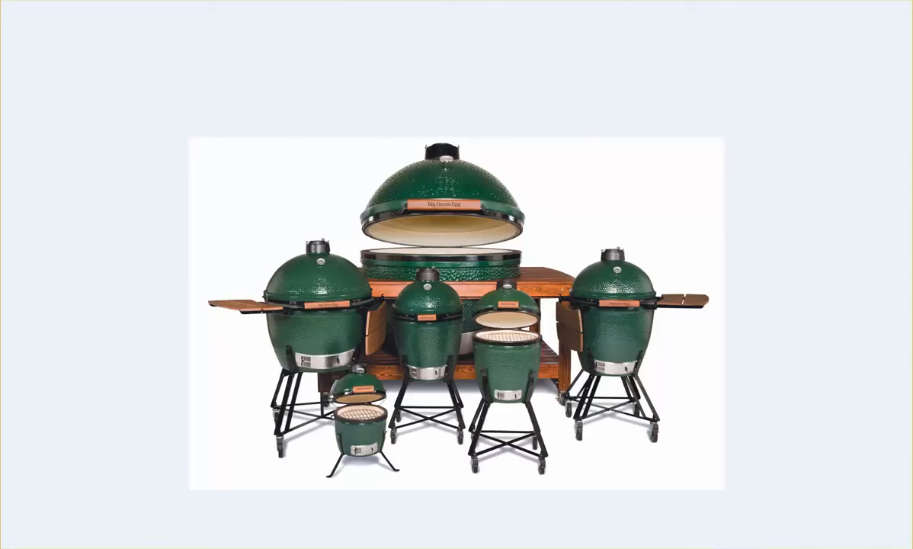
{"action": "left_click", "coordinate": [898, 0]}
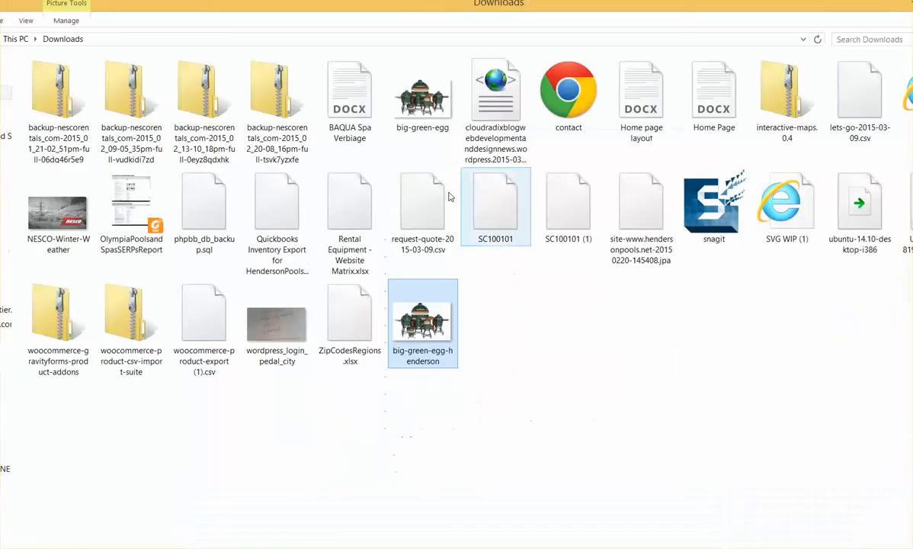
Return to the homepage editor and upload big-green-egg-henderson from Downloads through Add Media
{"action": "left_click_drag", "start_coordinate": [866, 11], "coordinate": [787, 41]}
{"action": "left_click", "coordinate": [877, 31]}
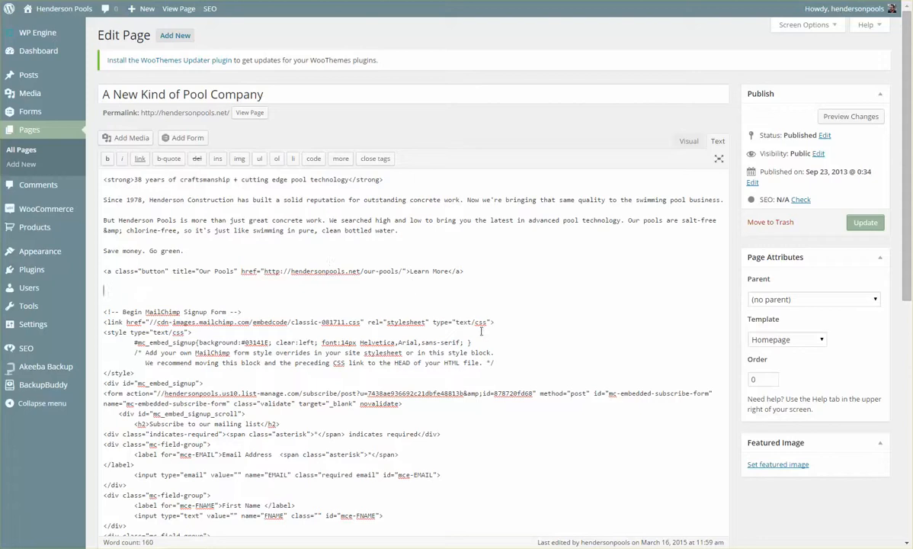
{"action": "left_click", "coordinate": [139, 145]}
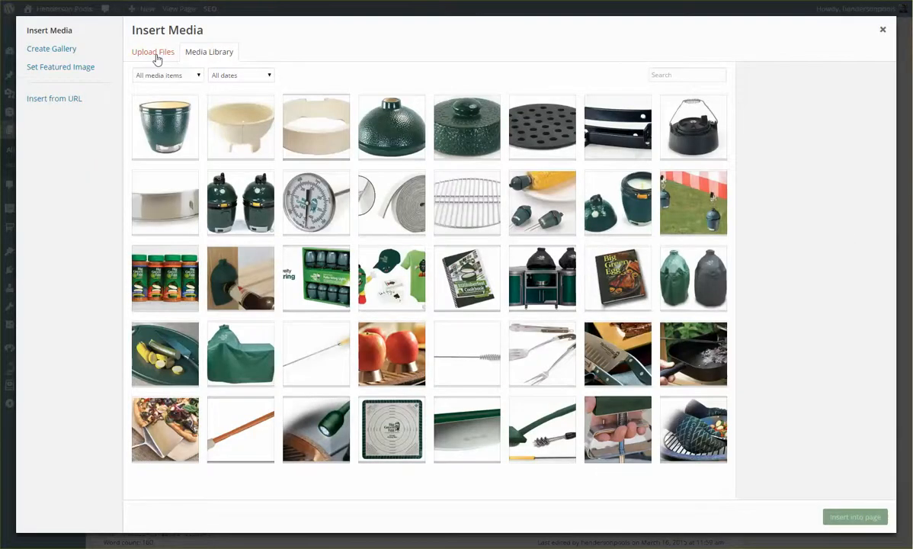
{"action": "left_click", "coordinate": [155, 52]}
{"action": "left_click", "coordinate": [502, 257]}
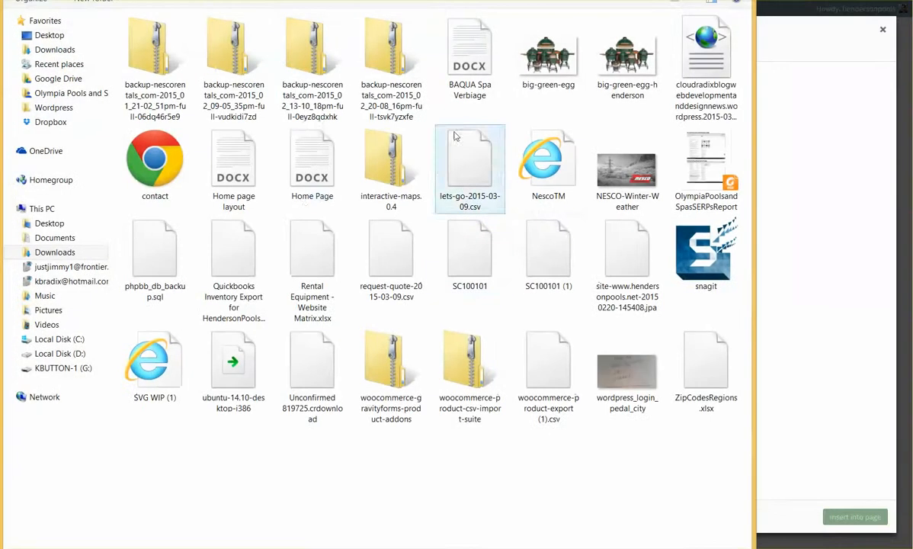
{"action": "left_click", "coordinate": [614, 90]}
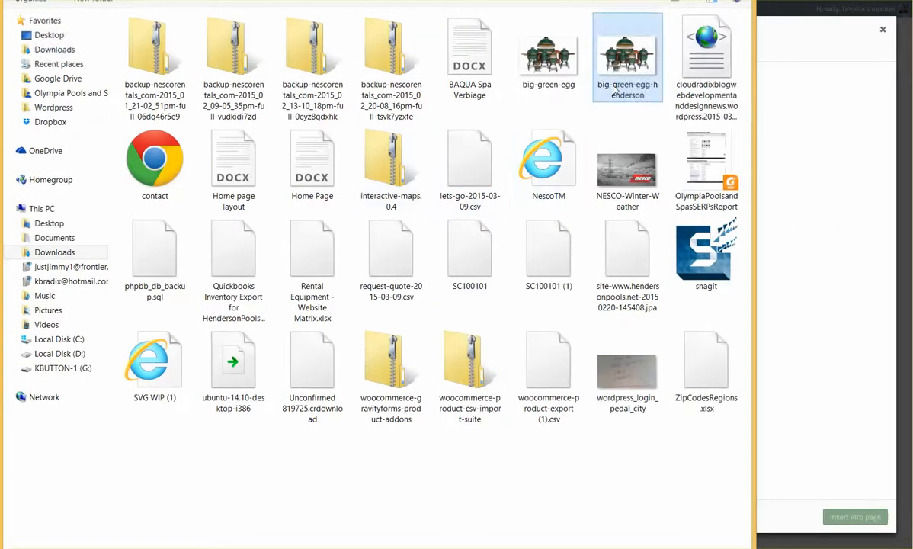
{"action": "double_click", "coordinate": [614, 90]}
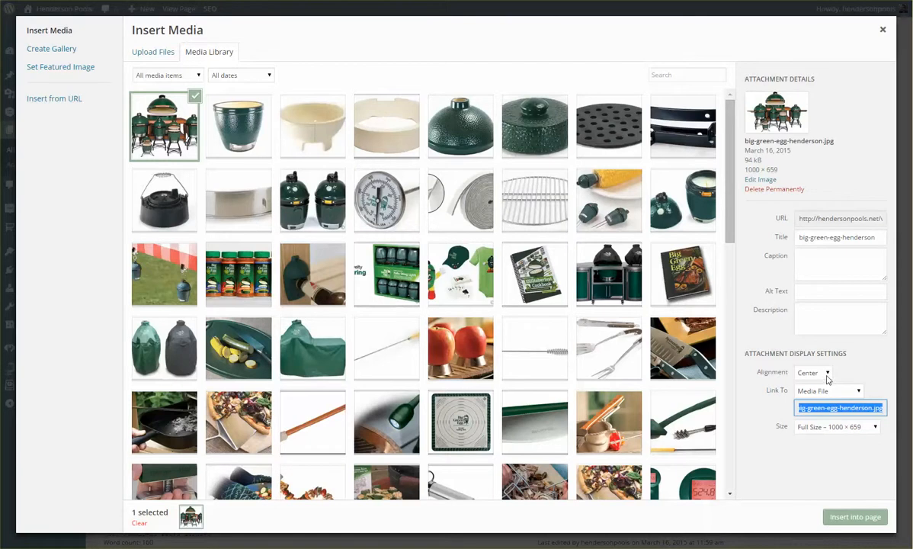
Set the uploaded image to link to the custom URL # and display at Full Size – 1000 × 659
{"action": "left_click", "coordinate": [829, 393]}
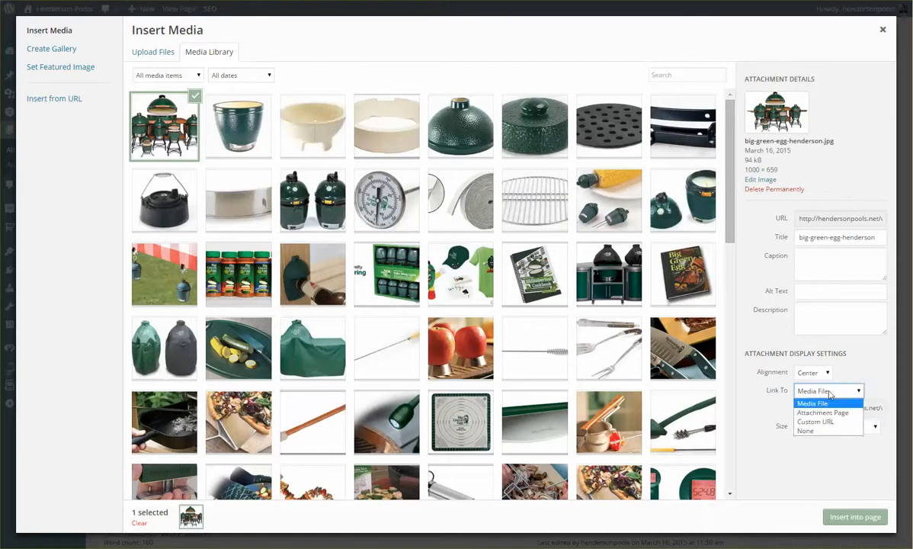
{"action": "left_click", "coordinate": [817, 422]}
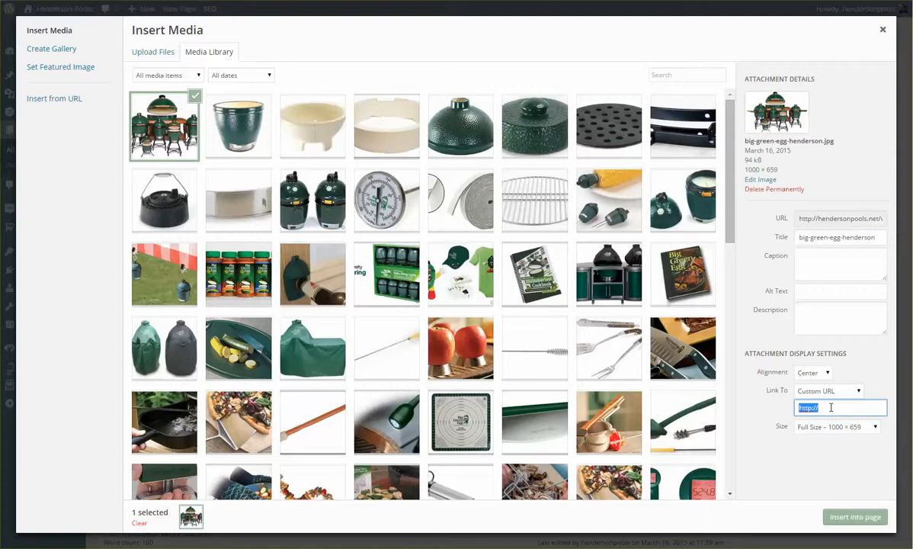
{"action": "type", "text": "#"}
{"action": "left_click", "coordinate": [836, 427]}
{"action": "left_click", "coordinate": [822, 459]}
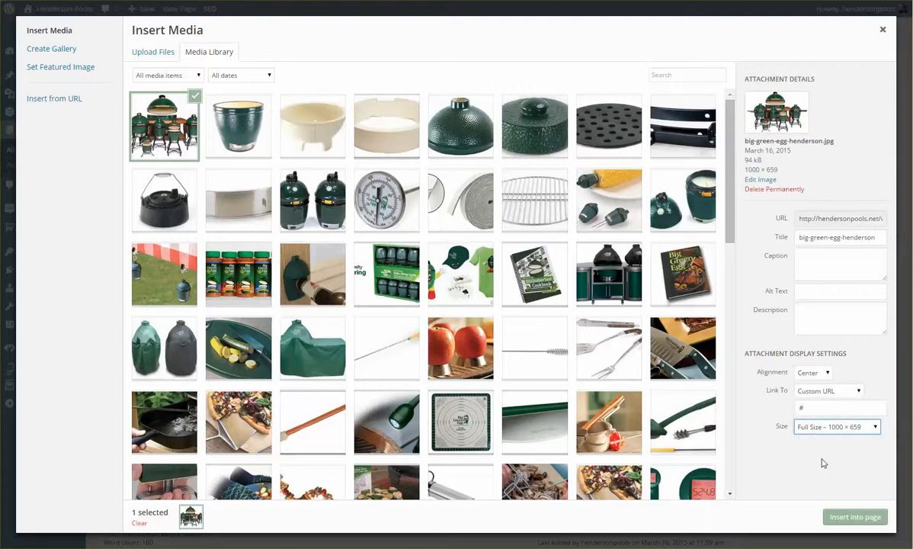
Set the image's alt text to "The Big Green Egg Henderson Pools"
{"action": "left_click", "coordinate": [826, 290]}
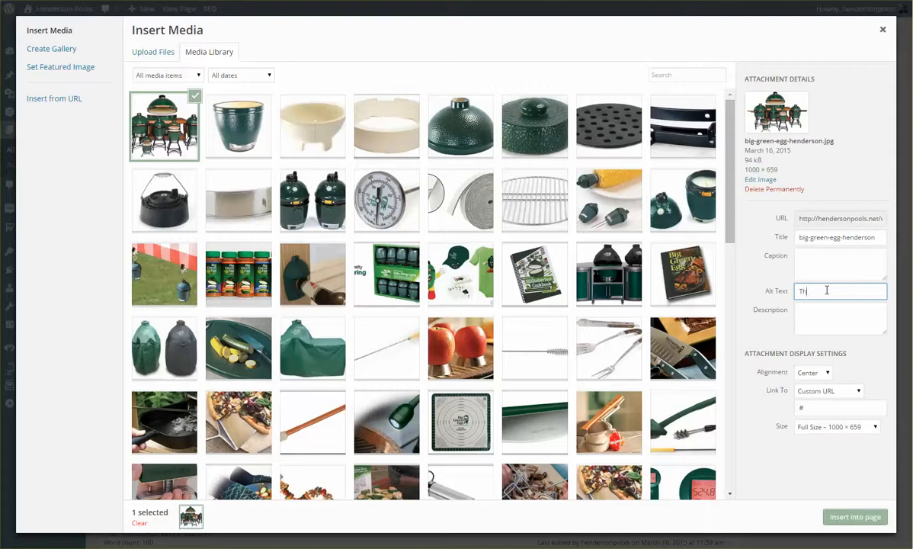
{"action": "type", "text": "The Big Green"}
{"action": "type", "text": " Egg Henderson Pools"}
{"action": "left_click_drag", "start_coordinate": [831, 290], "coordinate": [789, 298]}
{"action": "left_click", "coordinate": [884, 291]}
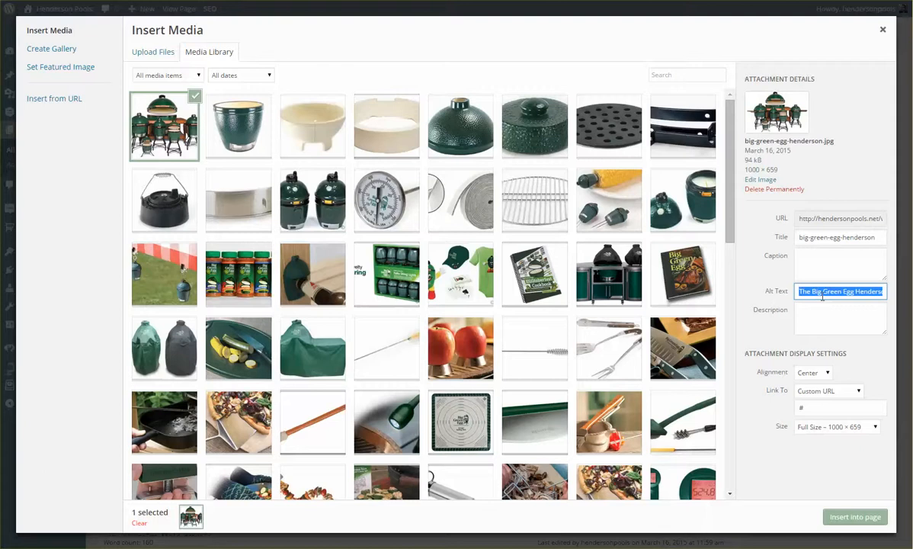
{"action": "left_click", "coordinate": [821, 296]}
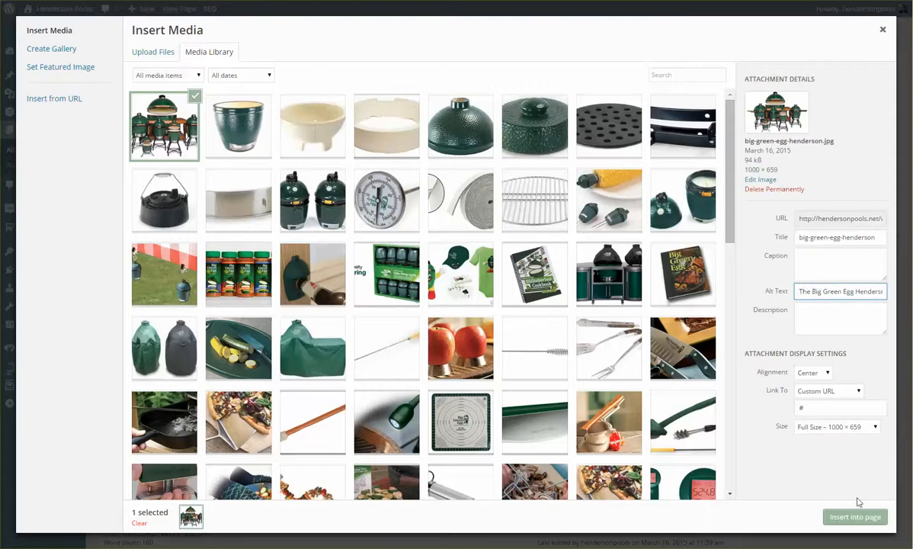
Insert the image into the homepage content and update the page
{"action": "left_click", "coordinate": [842, 516]}
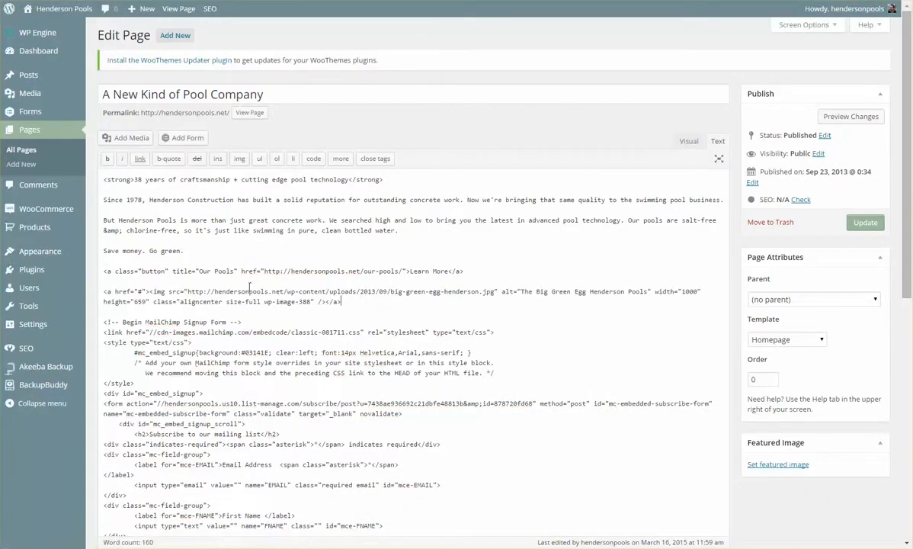
{"action": "left_click", "coordinate": [863, 223]}
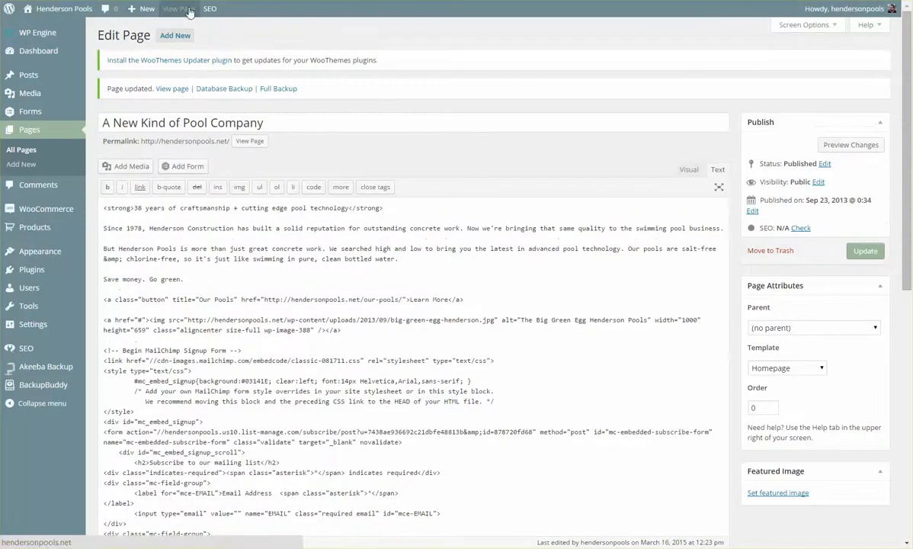
View the live homepage and examine the inserted image and the Store link's destination
{"action": "left_click", "coordinate": [189, 13]}
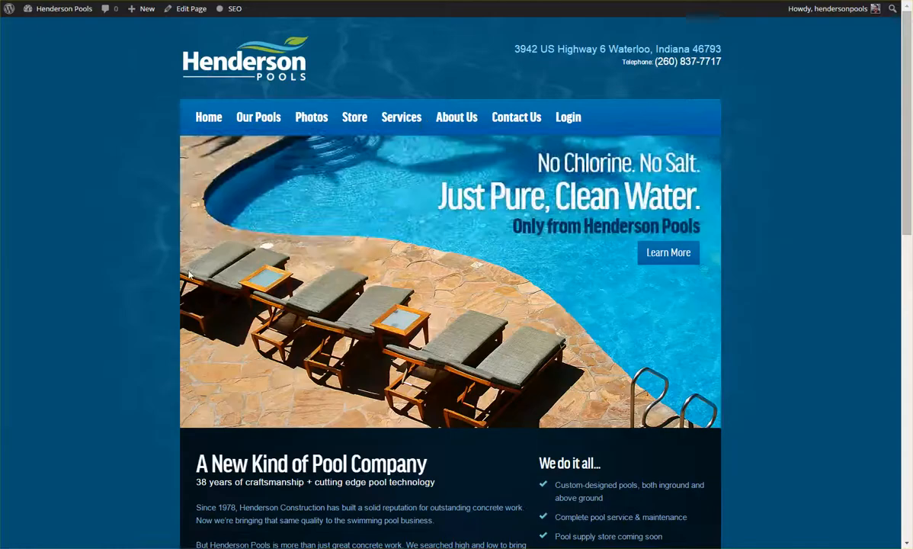
{"action": "scroll", "coordinate": [117, 326], "scroll_direction": "down", "scroll_amount": 3}
{"action": "scroll", "coordinate": [117, 325], "scroll_direction": "down", "scroll_amount": 3}
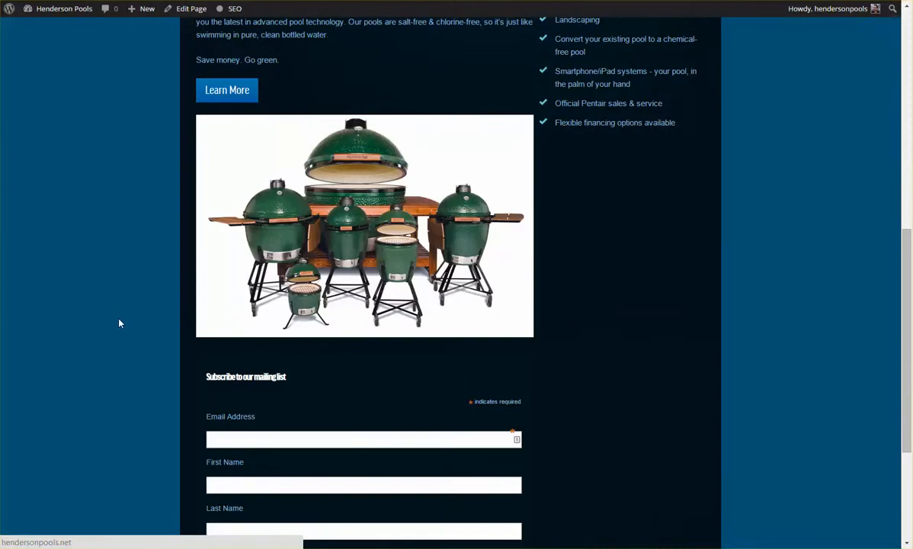
{"action": "scroll", "coordinate": [118, 324], "scroll_direction": "up", "scroll_amount": 1}
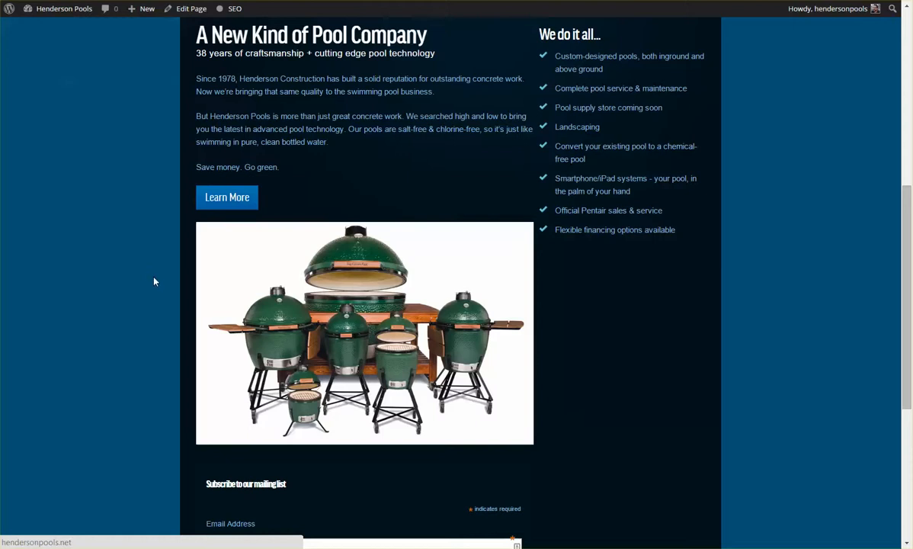
{"action": "scroll", "coordinate": [159, 283], "scroll_direction": "up", "scroll_amount": 2}
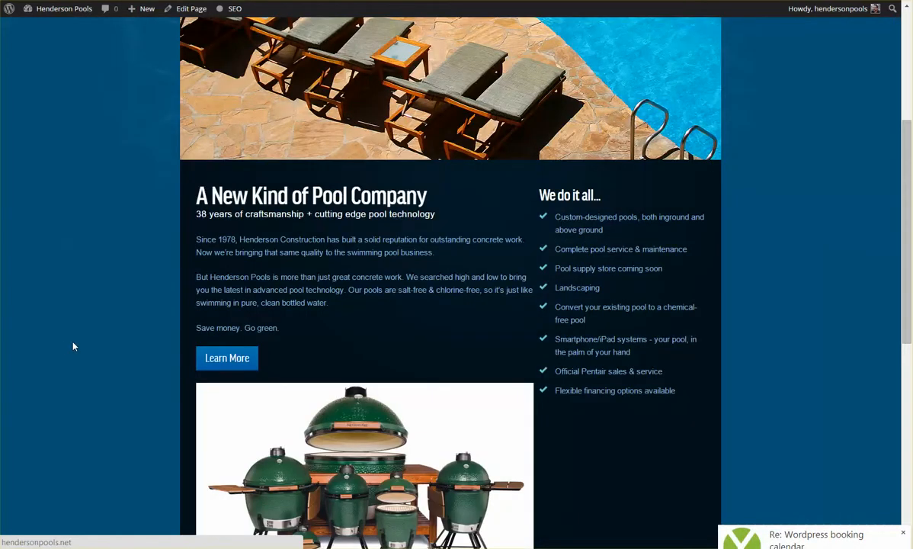
{"action": "scroll", "coordinate": [110, 342], "scroll_direction": "up", "scroll_amount": 4}
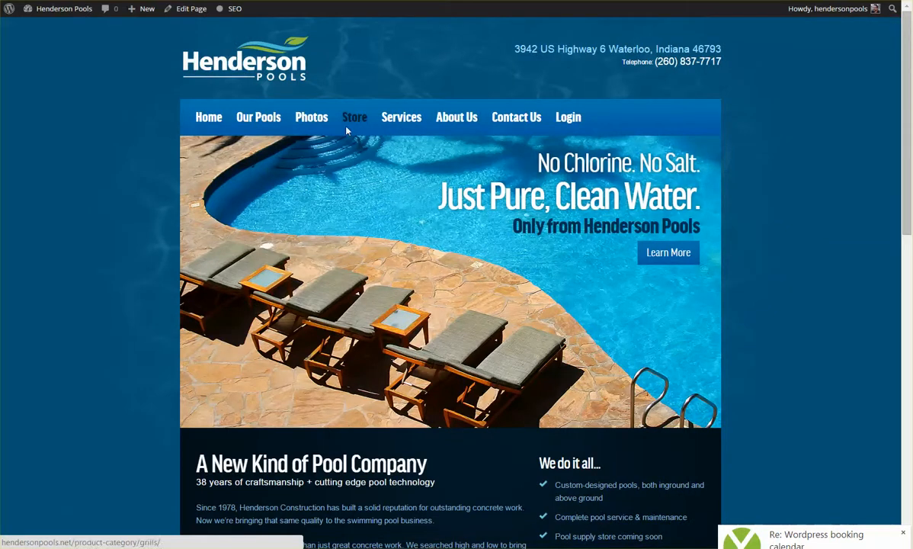
{"action": "scroll", "coordinate": [67, 432], "scroll_direction": "down", "scroll_amount": 3}
{"action": "scroll", "coordinate": [67, 432], "scroll_direction": "up", "scroll_amount": 3}
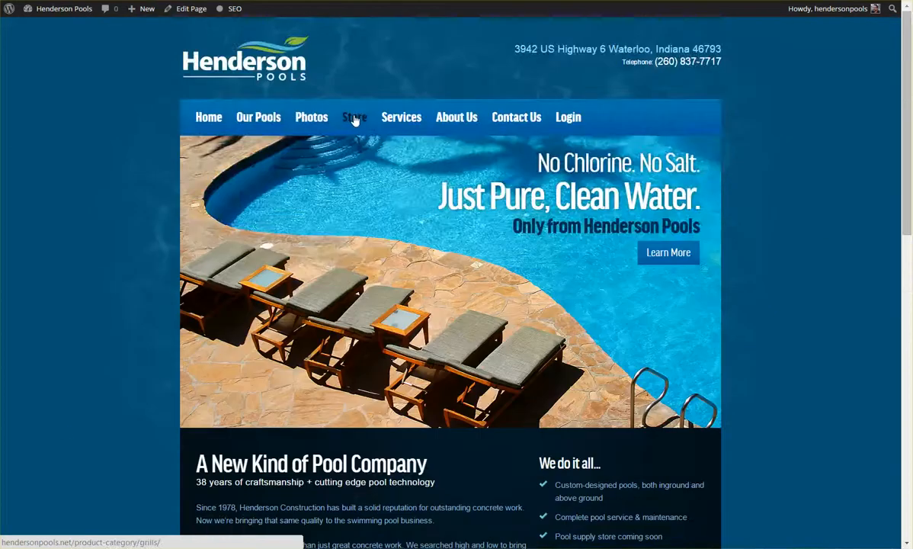
Reopen the homepage for editing and replace the image link's # with /product-category/grills/
{"action": "left_click", "coordinate": [242, 1]}
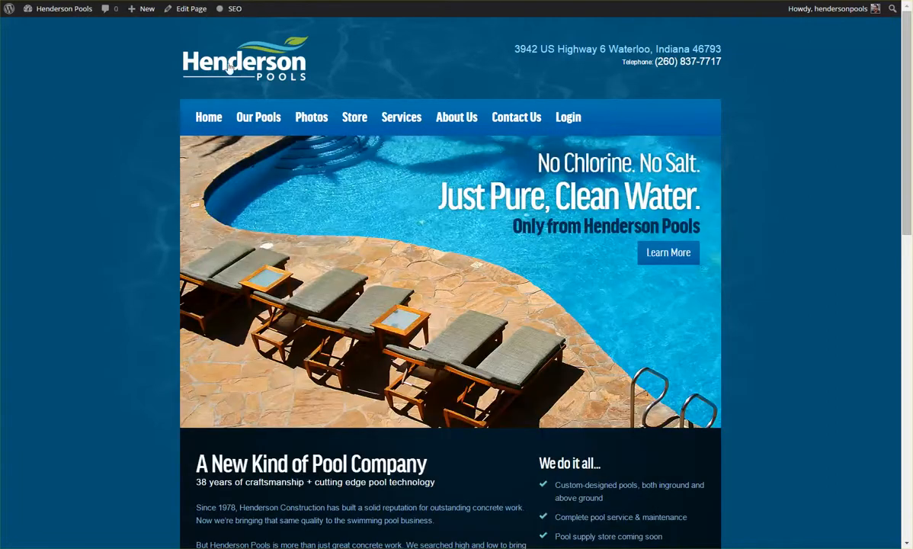
{"action": "left_click", "coordinate": [187, 8]}
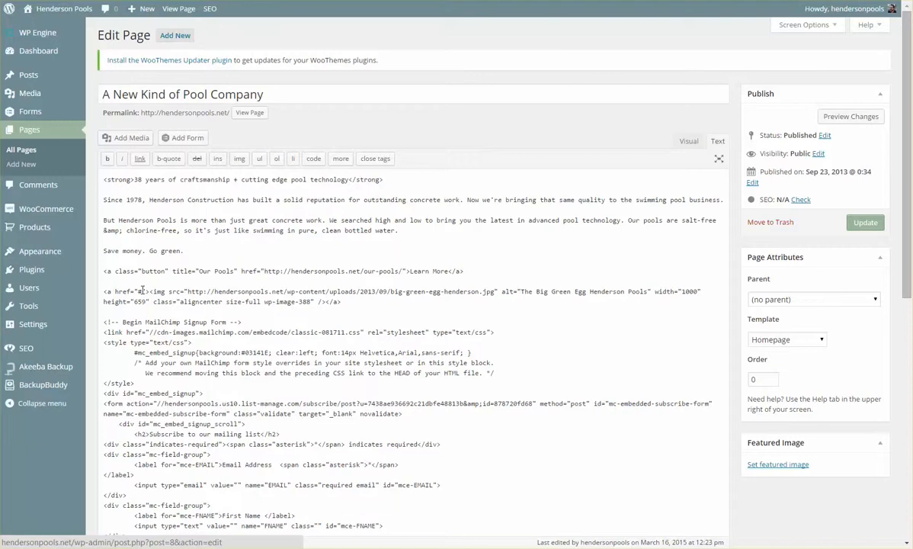
{"action": "left_click", "coordinate": [141, 291]}
{"action": "type", "text": "/product-category/grills/"}
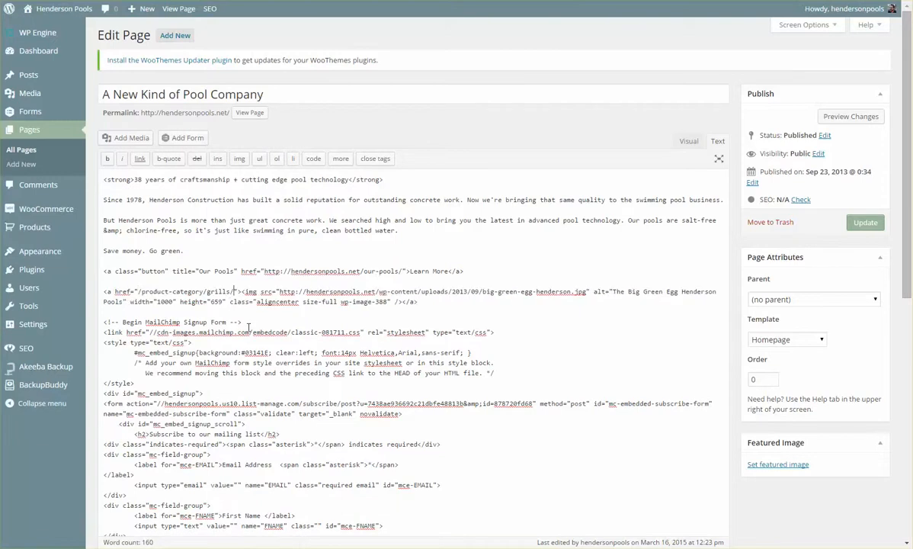
Add the heading <h3>The Big Green Egg</h3> between the Learn More link and the linked image
{"action": "left_click", "coordinate": [436, 303]}
{"action": "key", "text": "BackSpace"}
{"action": "type", "text": "<h3>The Big Green Egg</h3>"}
{"action": "key", "text": "Return"}
Add the paragraph "<p>The most versatile cooking device ever...Is it a grill, an oven, or a smoker? -> All Of The Above!" below the heading
{"action": "type", "text": "<p"}
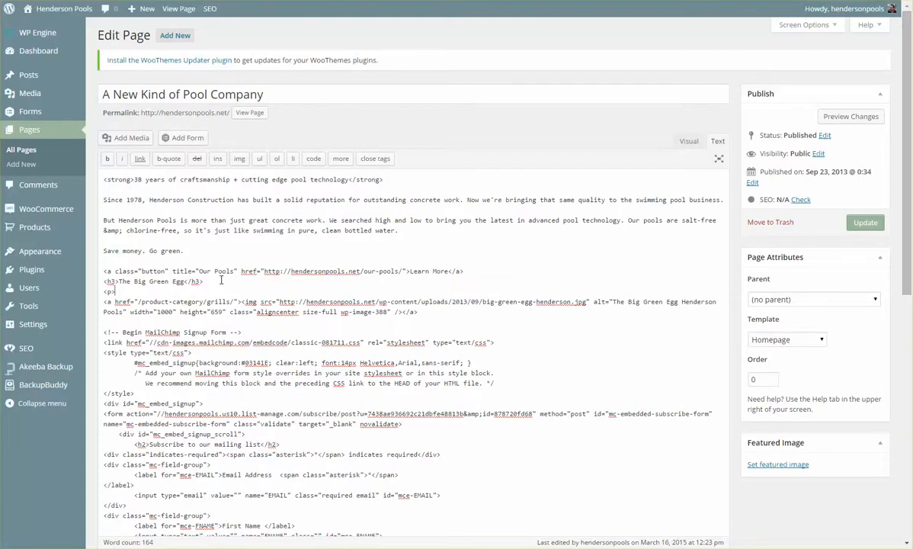
{"action": "type", "text": ">The most versatile g"}
{"action": "key", "text": "BackSpace"}
{"action": "type", "text": "cooking device ever...Is it a "}
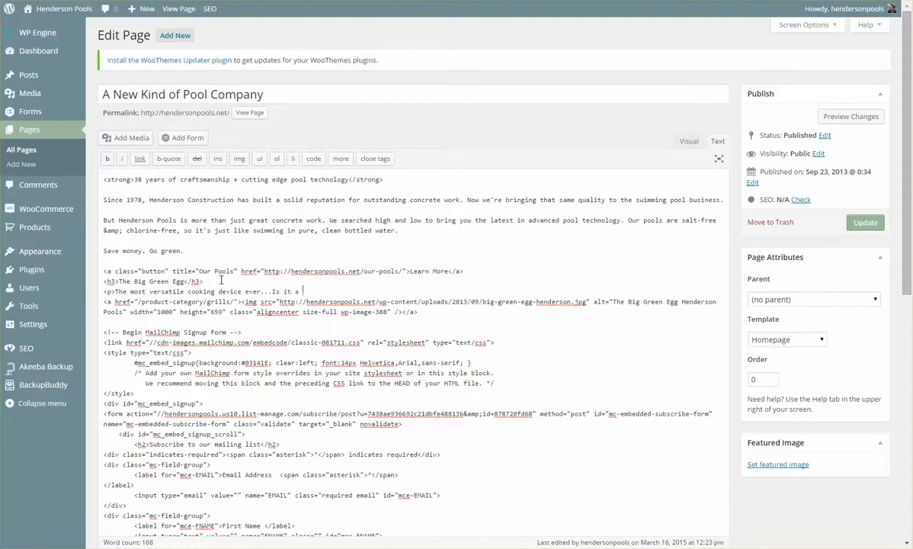
{"action": "type", "text": "grill, an oven, or a smoker? -> All Of"}
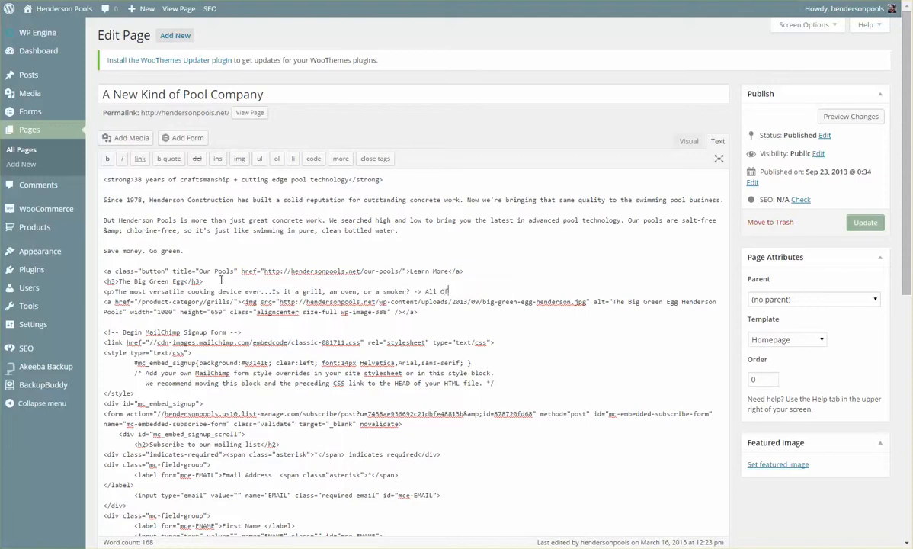
{"action": "type", "text": " The Above!"}
Capitalize the opening words of the description so they read "The Most Versatile Cooking Device Ever"
{"action": "left_click", "coordinate": [134, 291]}
{"action": "key", "text": "BackSpace"}
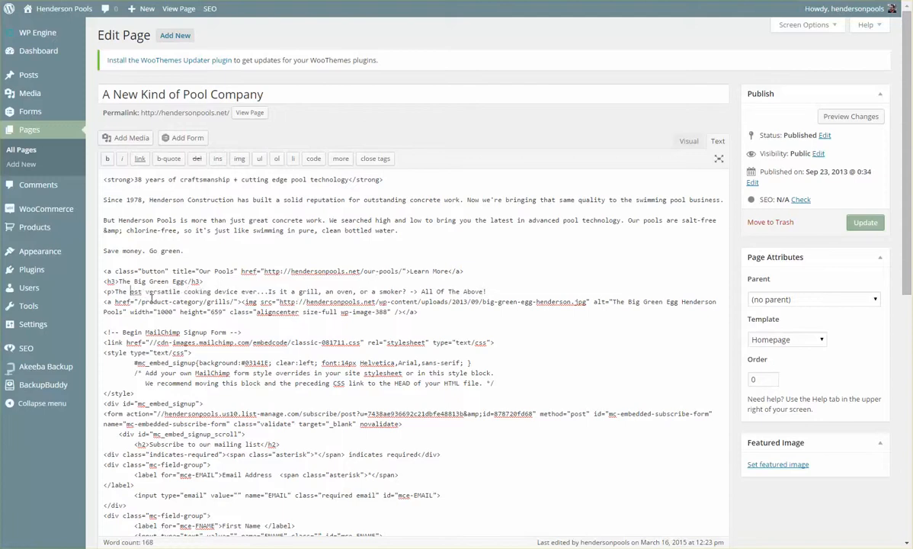
{"action": "type", "text": "M"}
{"action": "left_click", "coordinate": [152, 296]}
{"action": "key", "text": "BackSpace"}
{"action": "type", "text": "C"}
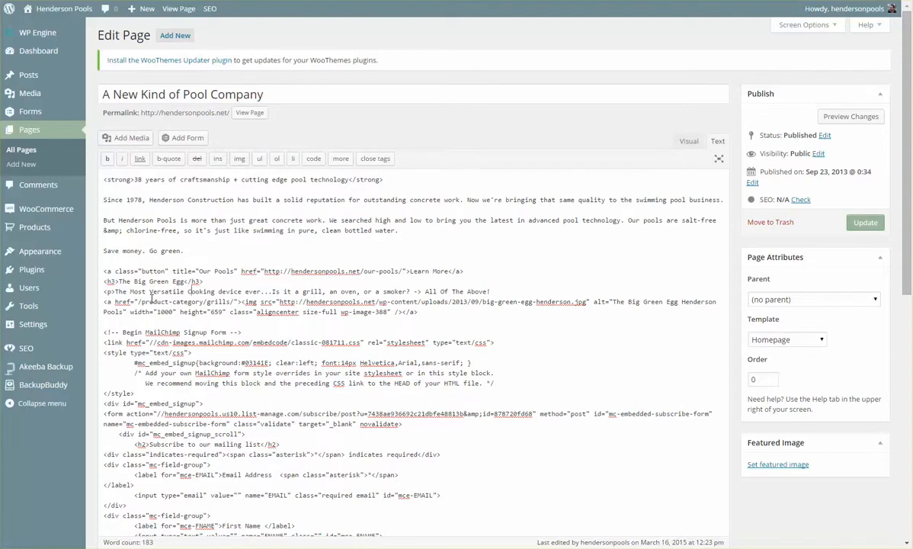
{"action": "key", "text": "Delete"}
{"action": "type", "text": "D"}
{"action": "key", "text": "ctrl+Right"}
{"action": "key", "text": "Delete"}
{"action": "type", "text": "E"}
Copy the Our Pools Learn More button link onto a new line below the linked image
{"action": "left_click_drag", "start_coordinate": [466, 272], "coordinate": [101, 273]}
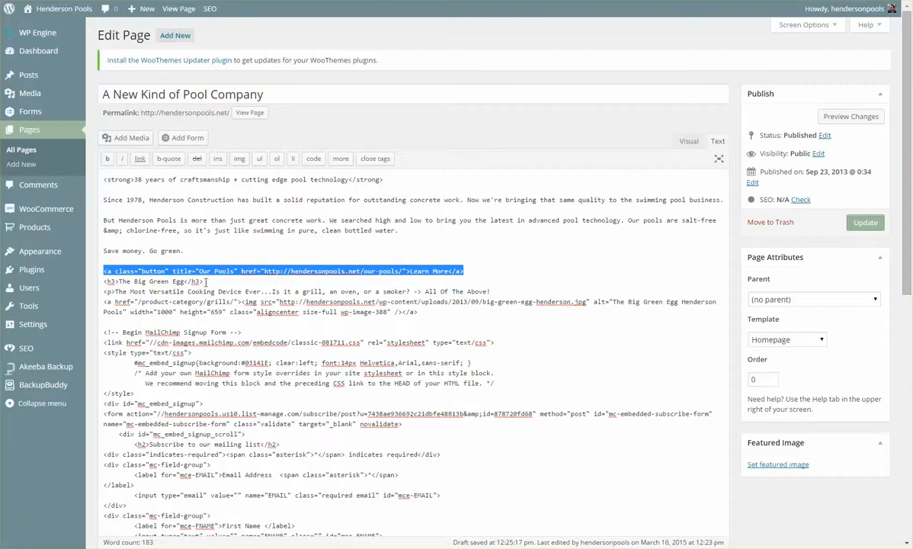
{"action": "key", "text": "ctrl+c"}
{"action": "left_click", "coordinate": [430, 312]}
{"action": "key", "text": "Return"}
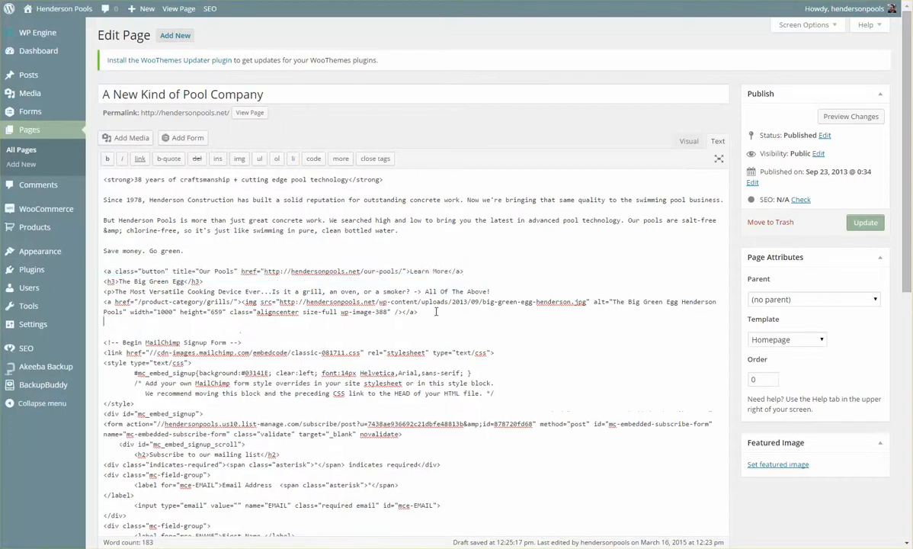
{"action": "key", "text": "ctrl+v"}
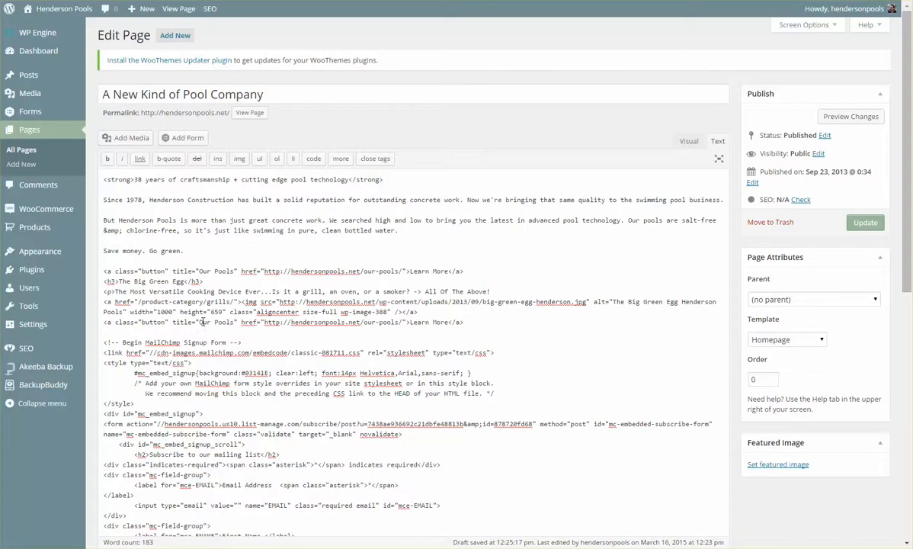
Change the copied Learn More link's title to "The Big Green Egg"
{"action": "mouse_move", "coordinate": [199, 322]}
{"action": "left_mouse_down"}
{"action": "mouse_move", "coordinate": [231, 316]}
{"action": "mouse_move", "coordinate": [199, 322]}
{"action": "left_mouse_up"}
{"action": "left_click", "coordinate": [233, 321]}
{"action": "type", "text": "The Big Gre"}
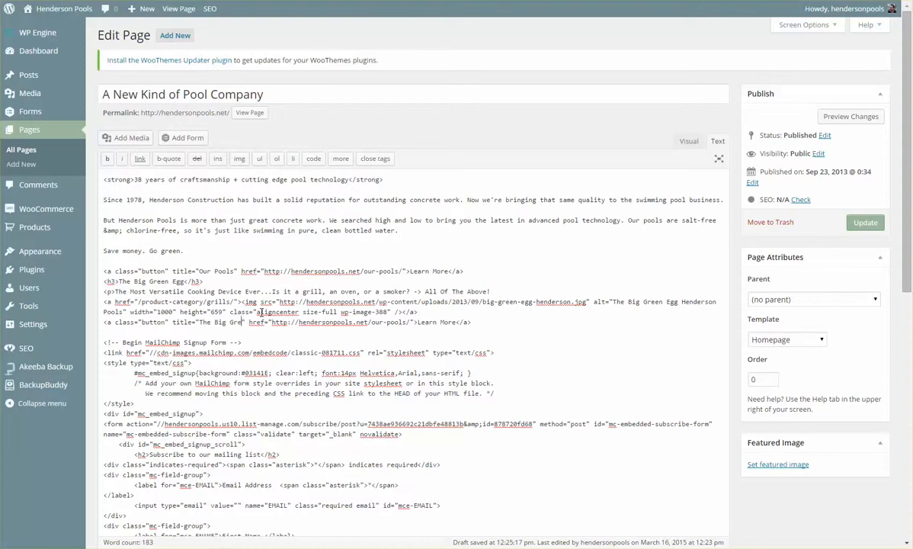
{"action": "type", "text": "en Egg"}
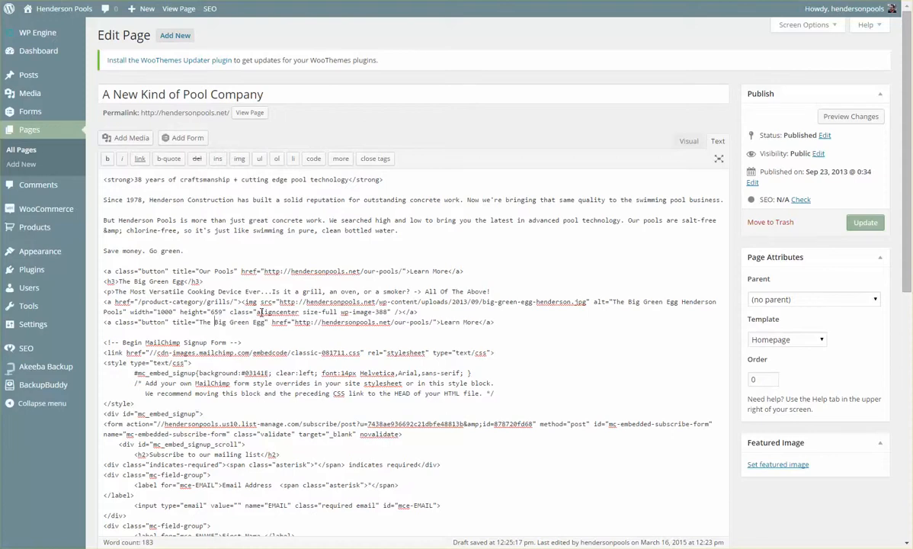
{"action": "key", "text": "Right"}
{"action": "key", "text": "Right"}
{"action": "key", "text": "Right"}
{"action": "key", "text": "ctrl+shift+Right"}
{"action": "key", "text": "ctrl+shift+Right"}
{"action": "key", "text": "ctrl+shift+Right"}
{"action": "key", "text": "ctrl+shift+Right"}
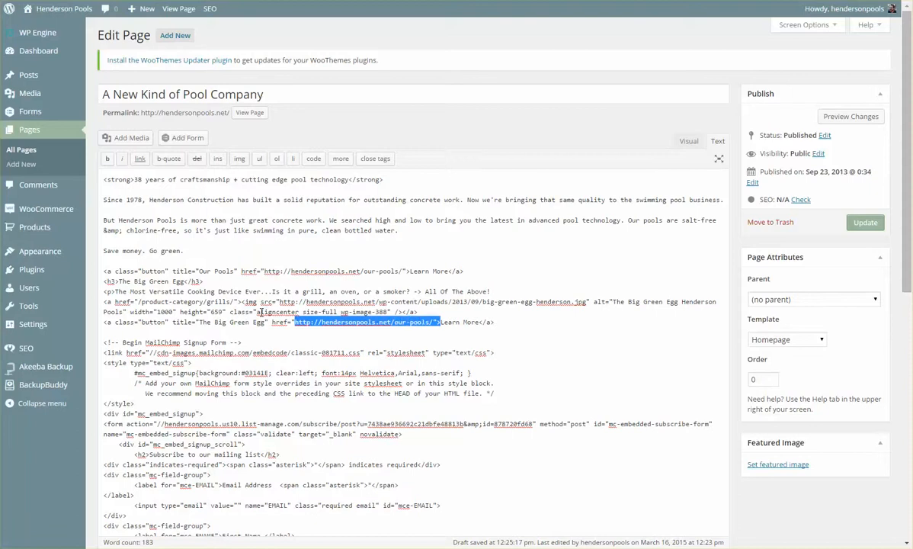
{"action": "key", "text": "Left"}
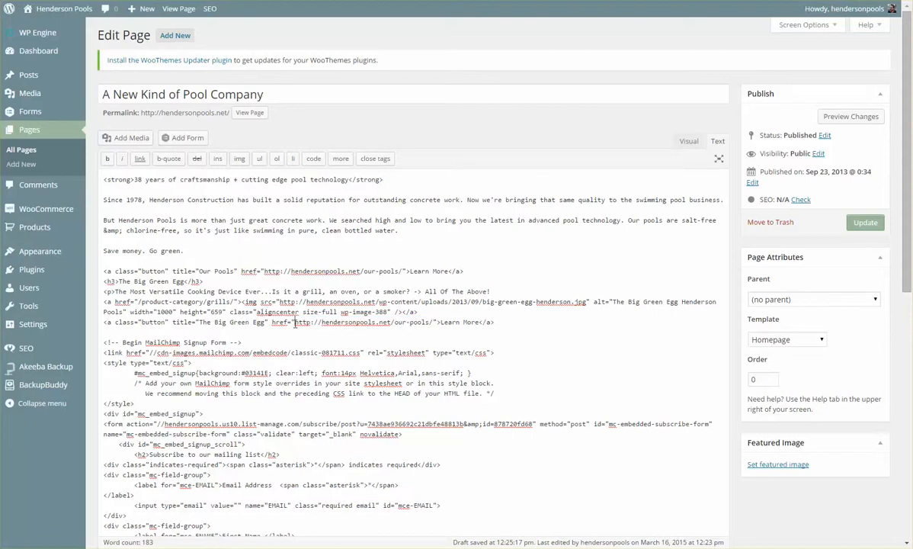
{"action": "key", "text": "ctrl+shift+Right"}
{"action": "left_click", "coordinate": [434, 322], "text": "shift"}
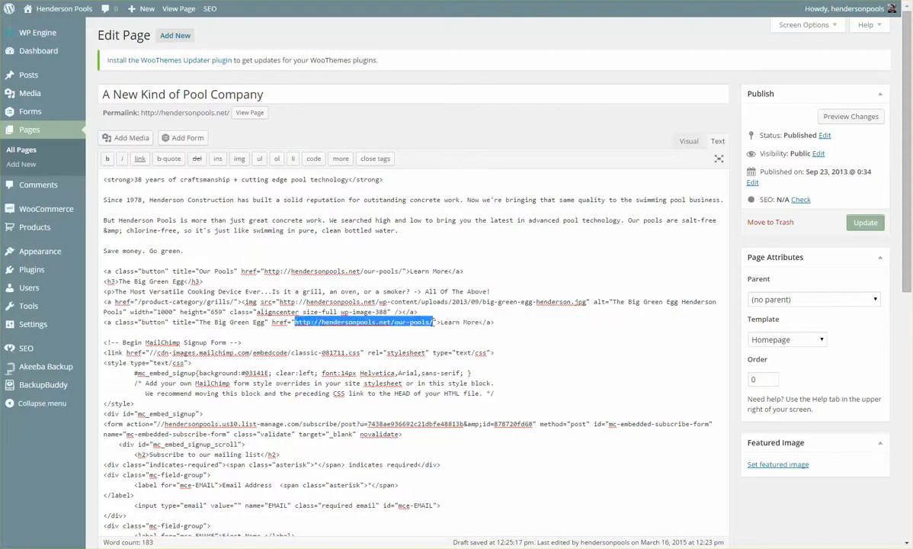
{"action": "key", "text": "ctrl+v"}
{"action": "key", "text": "ctrl+z"}
{"action": "left_click", "coordinate": [402, 301]}
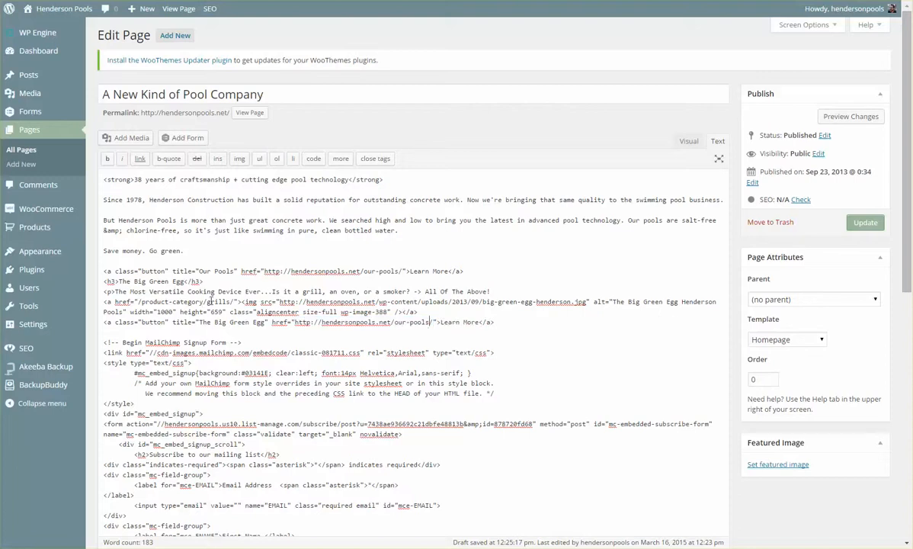
Replace the copied Learn More link's URL with the image link's /product-category/grills/ path and update the page
{"action": "left_click_drag", "start_coordinate": [233, 302], "coordinate": [137, 302]}
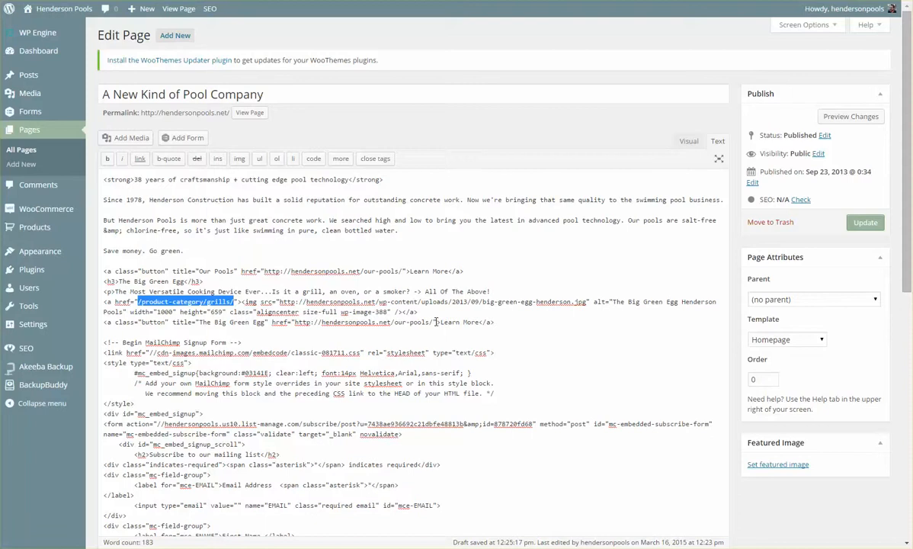
{"action": "left_click_drag", "start_coordinate": [433, 321], "coordinate": [295, 322]}
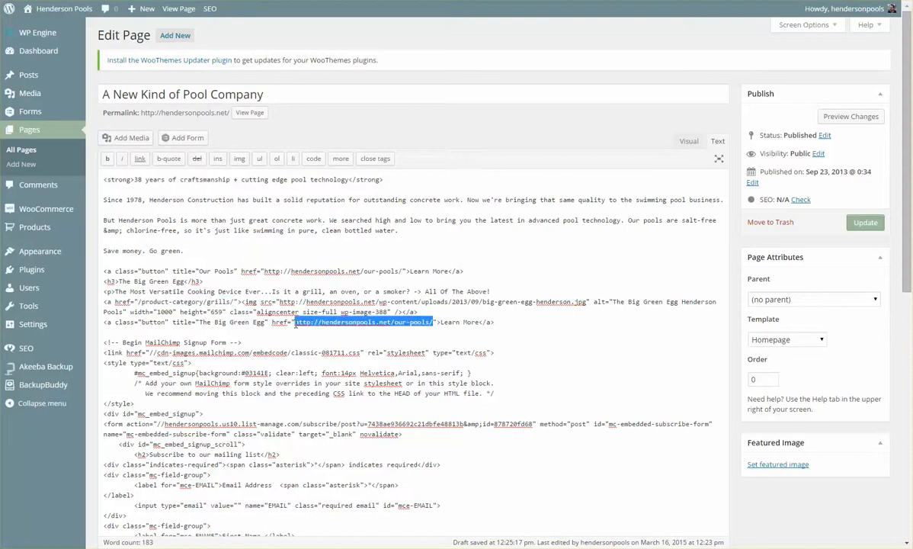
{"action": "key", "text": "ctrl+v"}
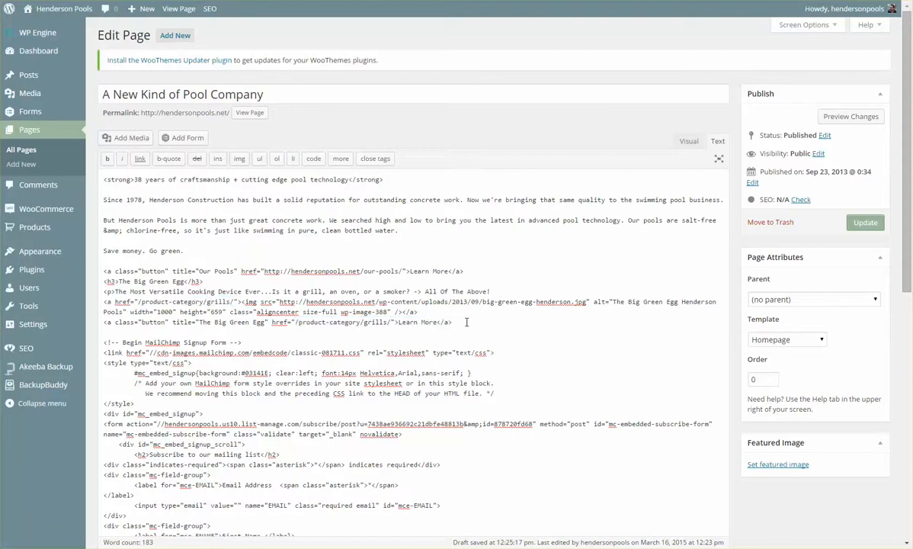
{"action": "left_click", "coordinate": [864, 222]}
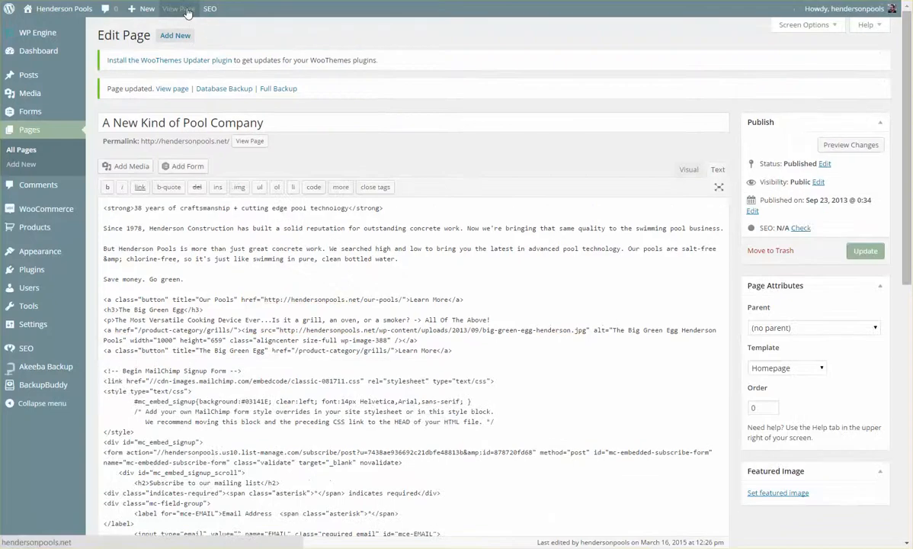
View the live homepage and examine the Big Green Egg heading, description, image and Learn More button
{"action": "left_click", "coordinate": [187, 12]}
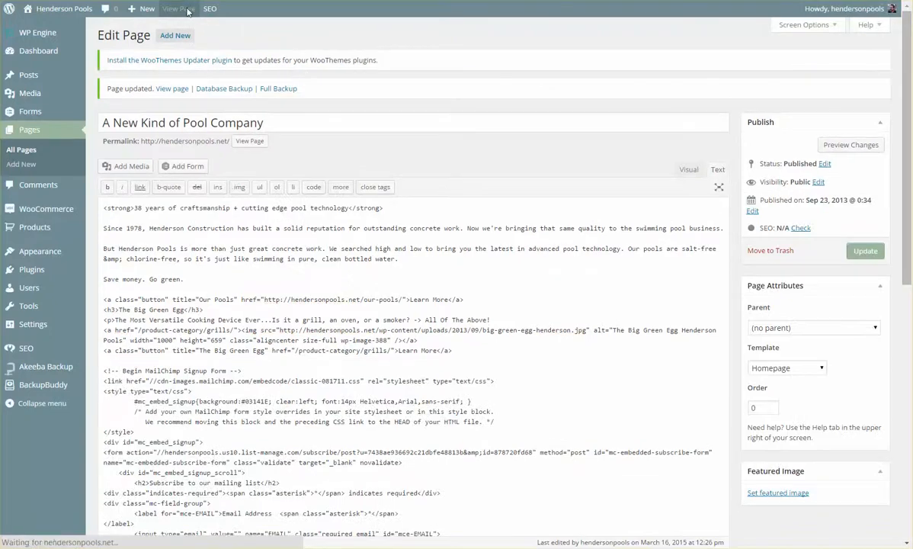
{"action": "scroll", "coordinate": [332, 329], "scroll_direction": "down", "scroll_amount": 5}
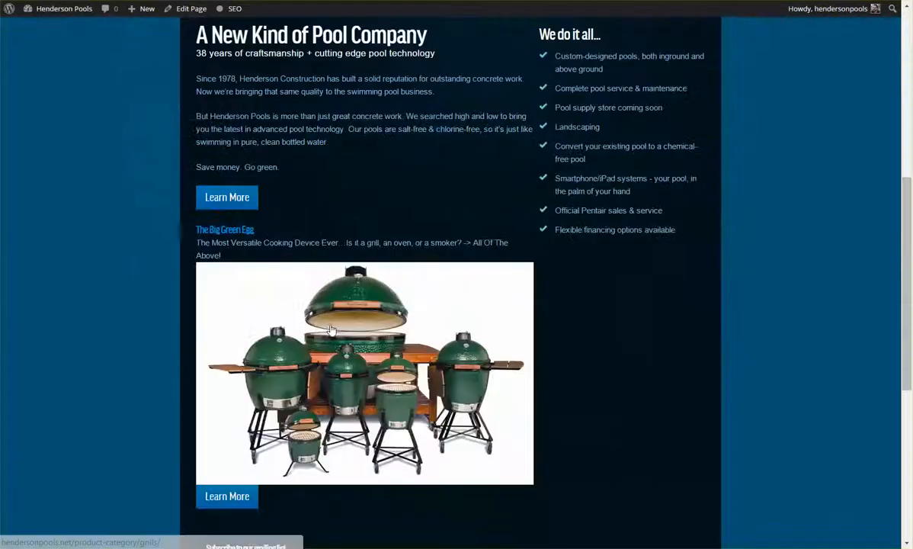
{"action": "scroll", "coordinate": [116, 289], "scroll_direction": "down", "scroll_amount": 2}
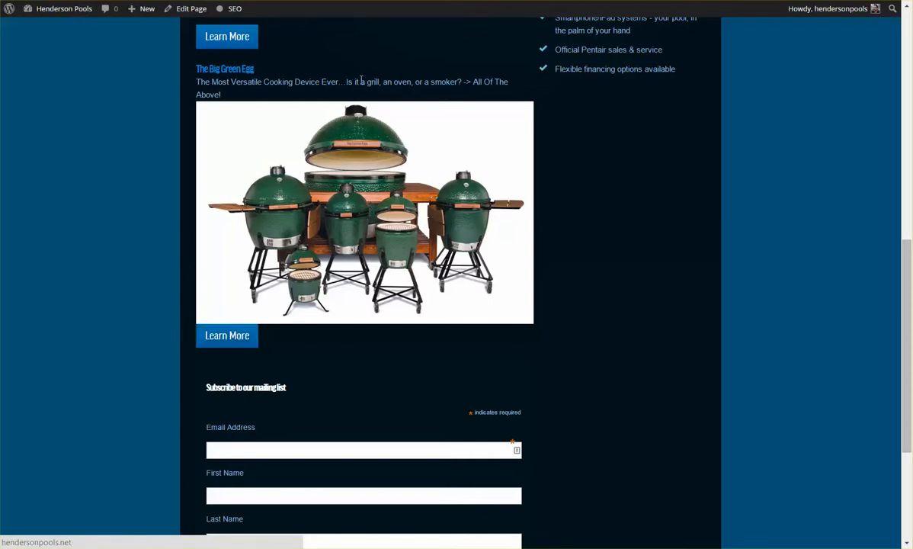
{"action": "scroll", "coordinate": [137, 253], "scroll_direction": "down", "scroll_amount": 2}
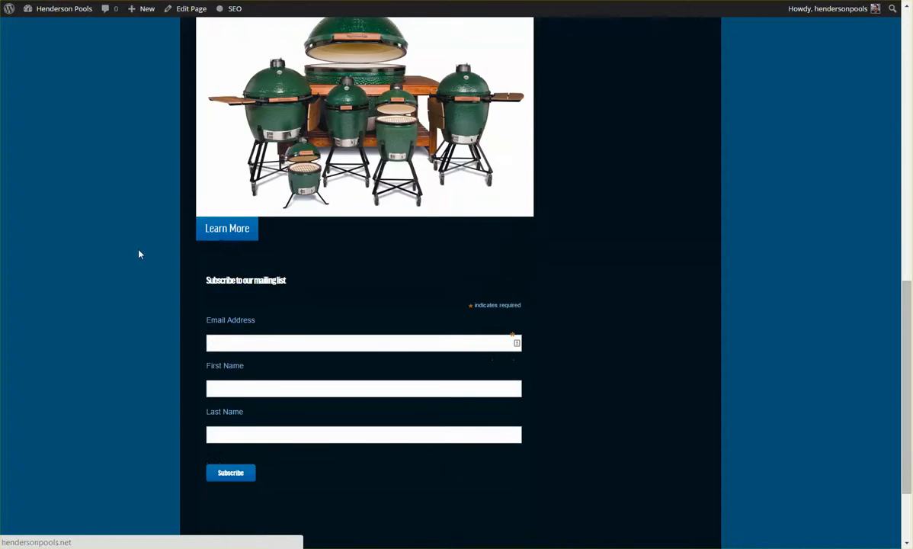
Test the Learn More link below the image, and return to the homepage's Big Green Egg section
{"action": "left_click", "coordinate": [233, 235]}
{"action": "scroll", "coordinate": [130, 316], "scroll_direction": "down", "scroll_amount": 2}
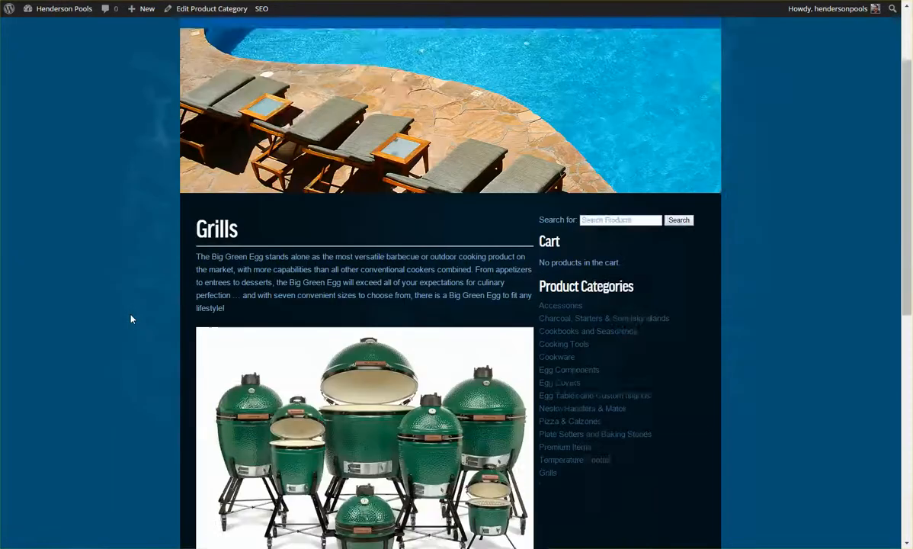
{"action": "scroll", "coordinate": [167, 265], "scroll_direction": "up", "scroll_amount": 2}
{"action": "left_click", "coordinate": [208, 122]}
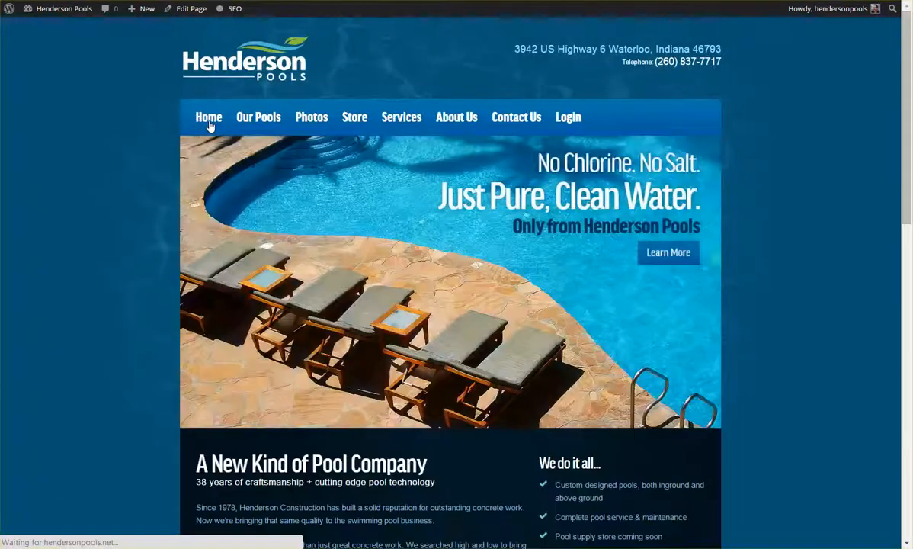
{"action": "scroll", "coordinate": [114, 305], "scroll_direction": "down", "scroll_amount": 6}
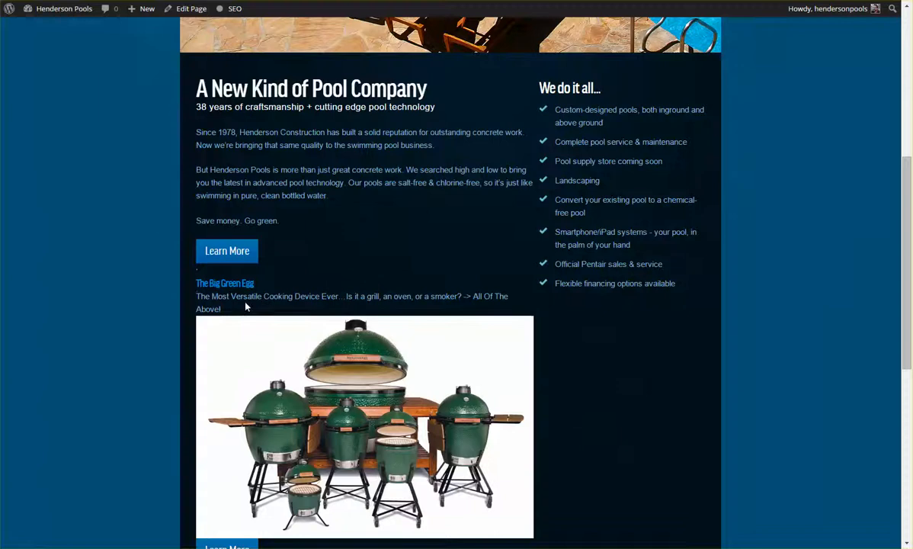
{"action": "scroll", "coordinate": [150, 307], "scroll_direction": "down", "scroll_amount": 3}
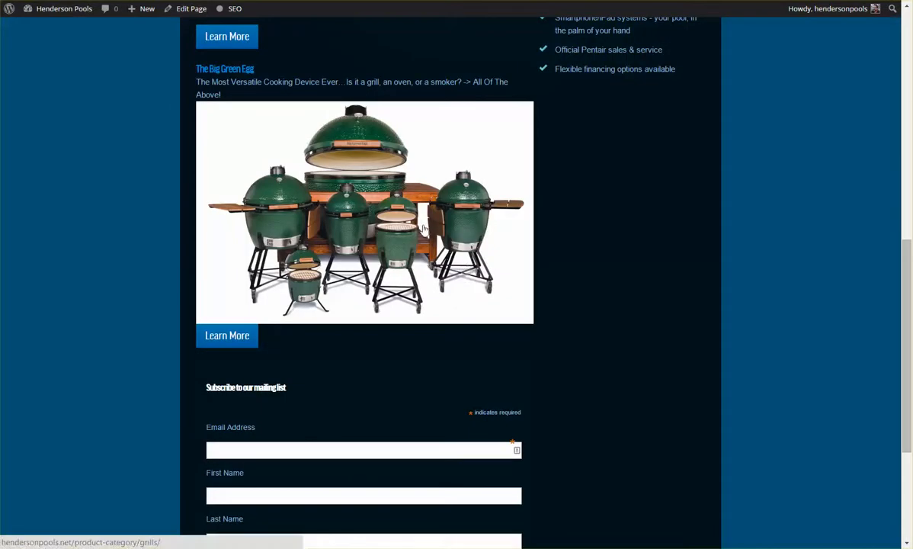